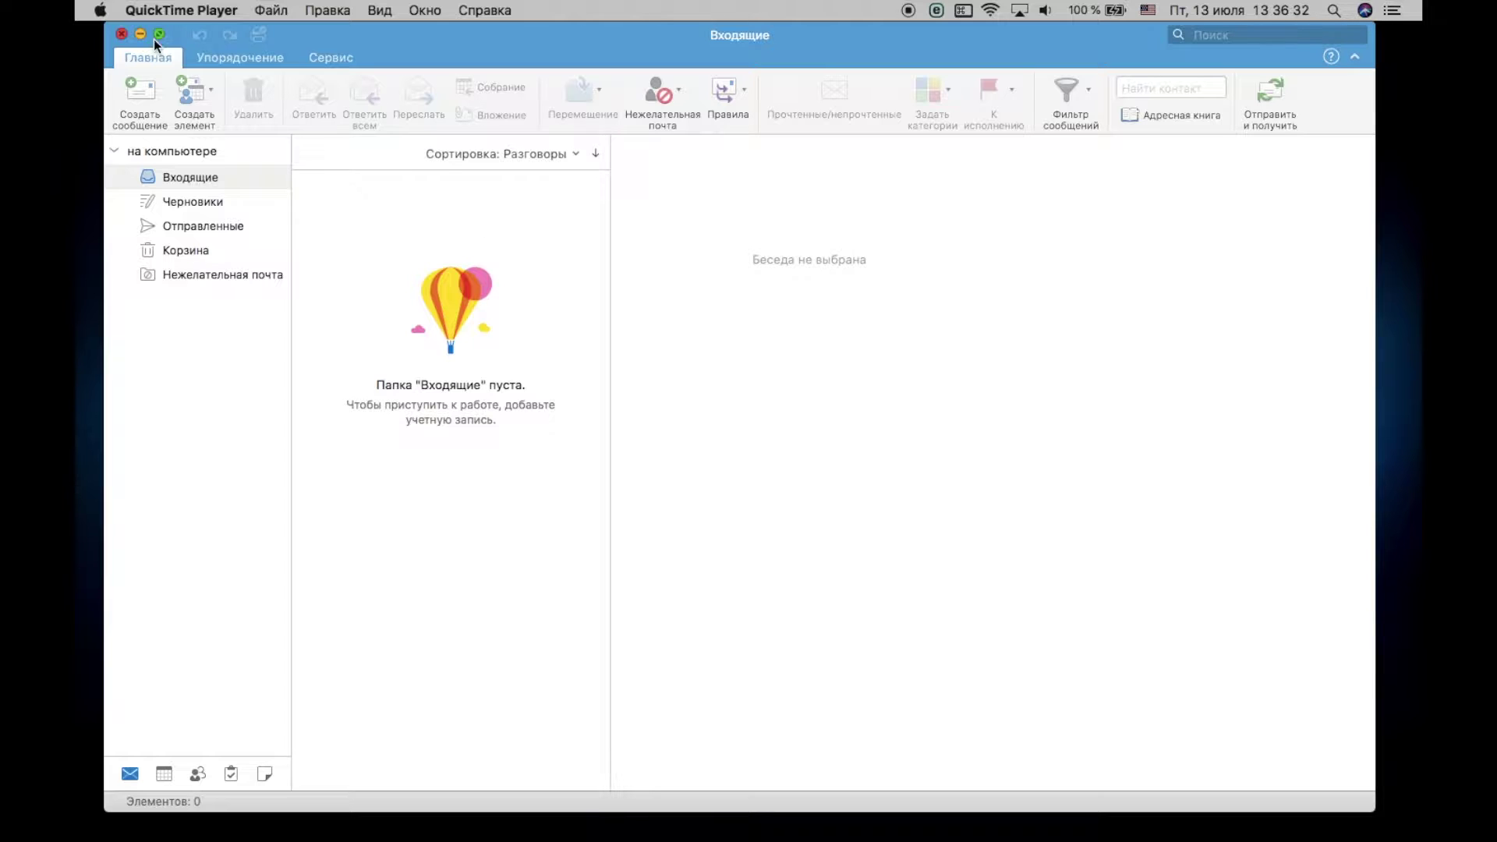
Step: Bring the empty-Inbox Outlook window to the front and open the Outlook menu
left_click(246, 62)
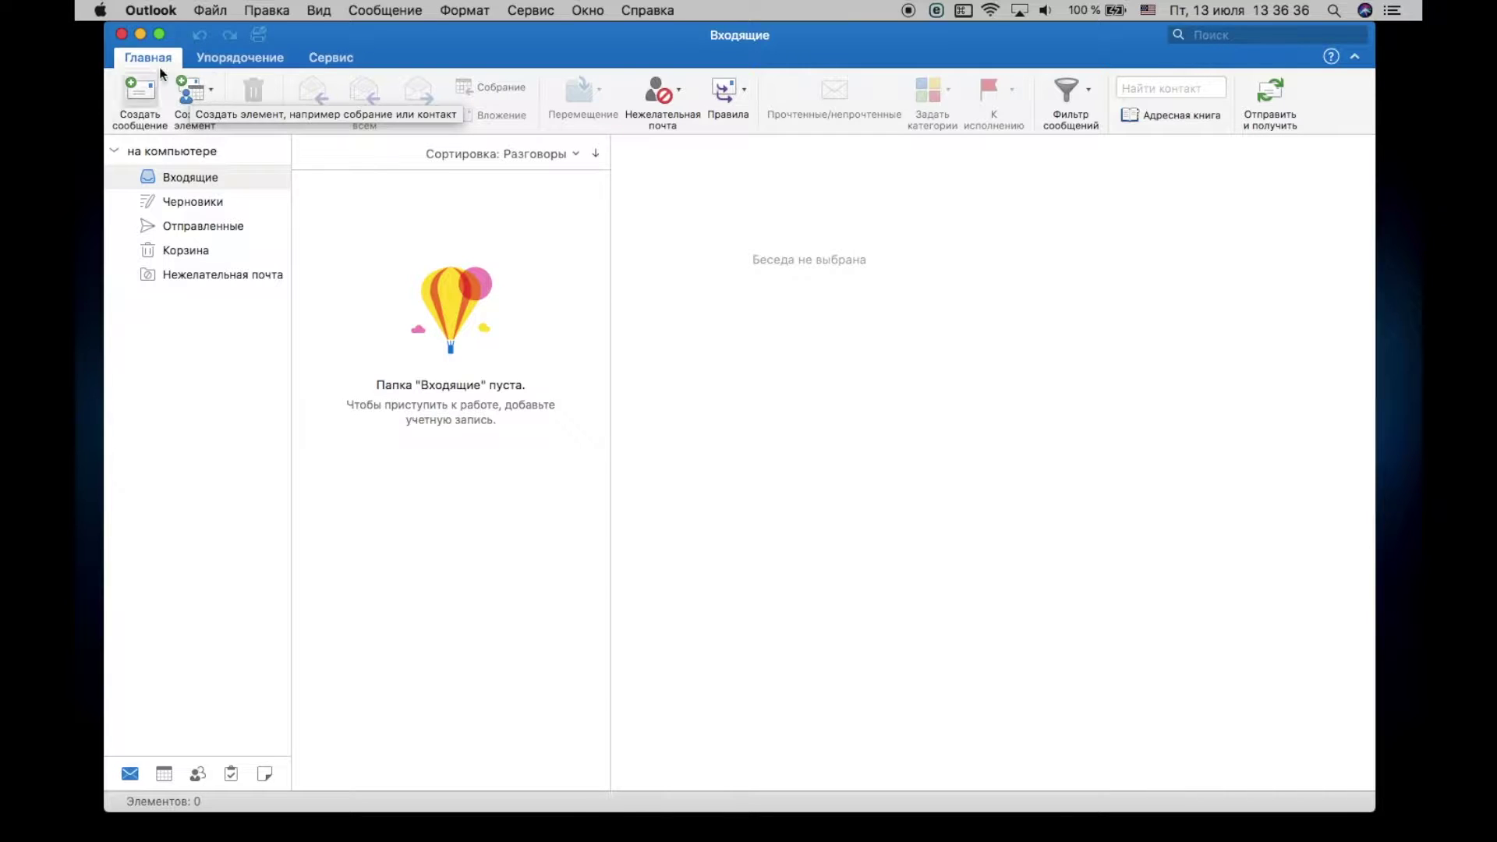
left_click(145, 11)
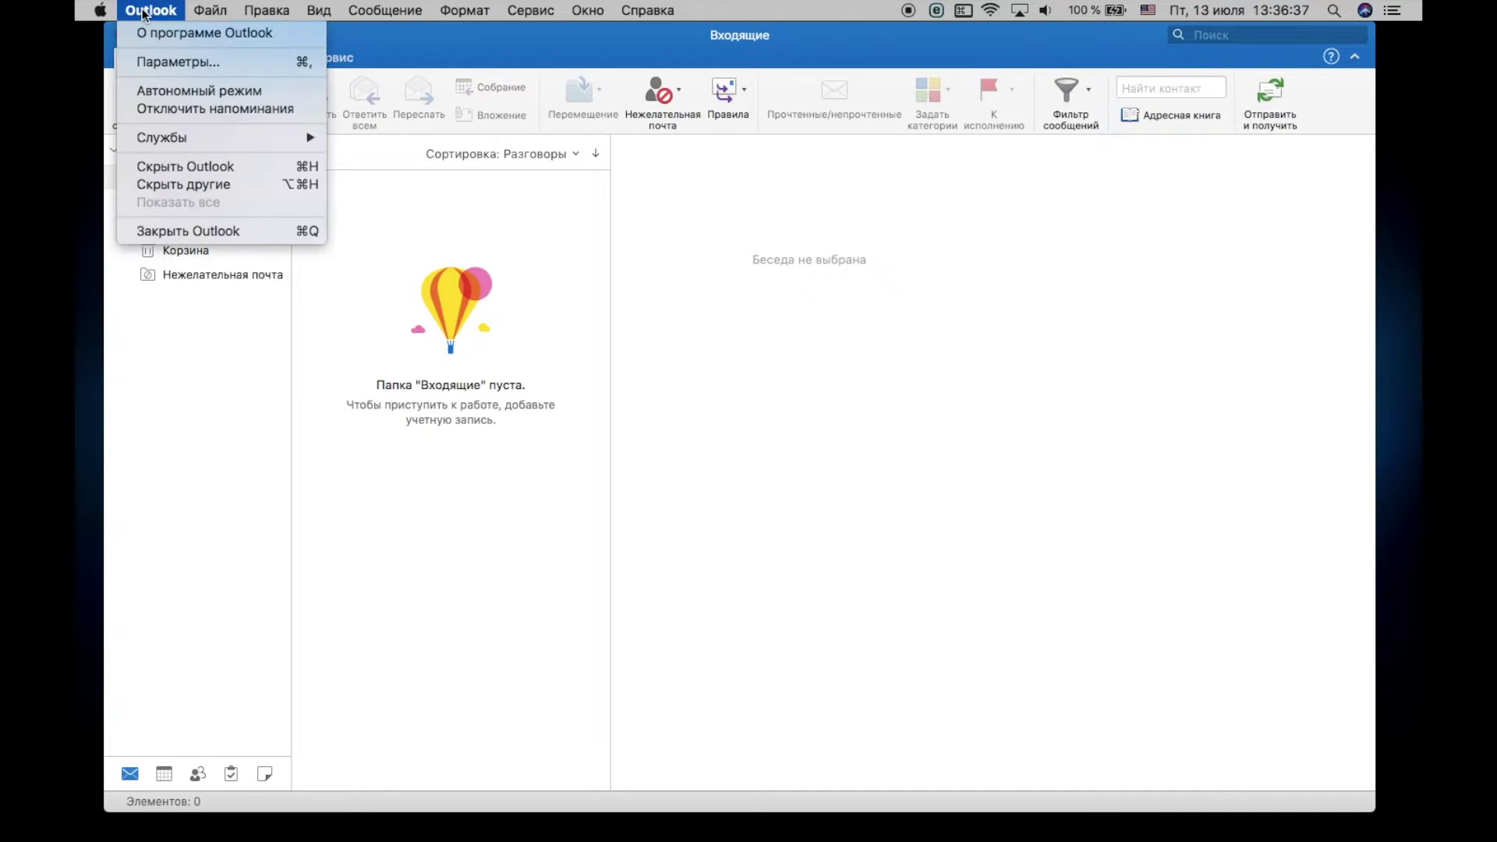
Step: Open Outlook Preferences (Параметры) and go to the Accounts (Учетные записи) settings
left_click(161, 63)
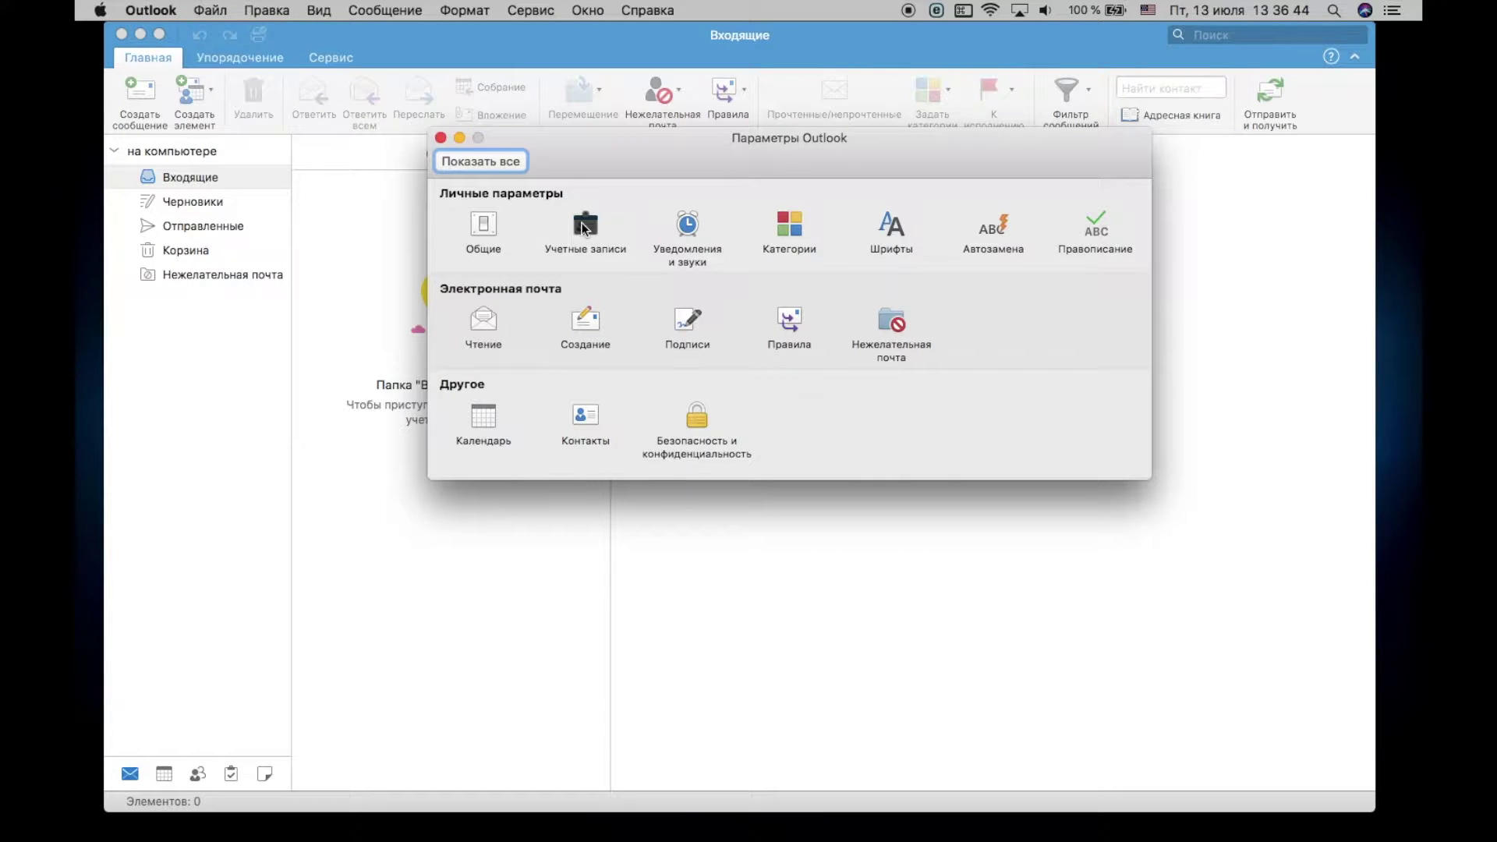
left_click(585, 226)
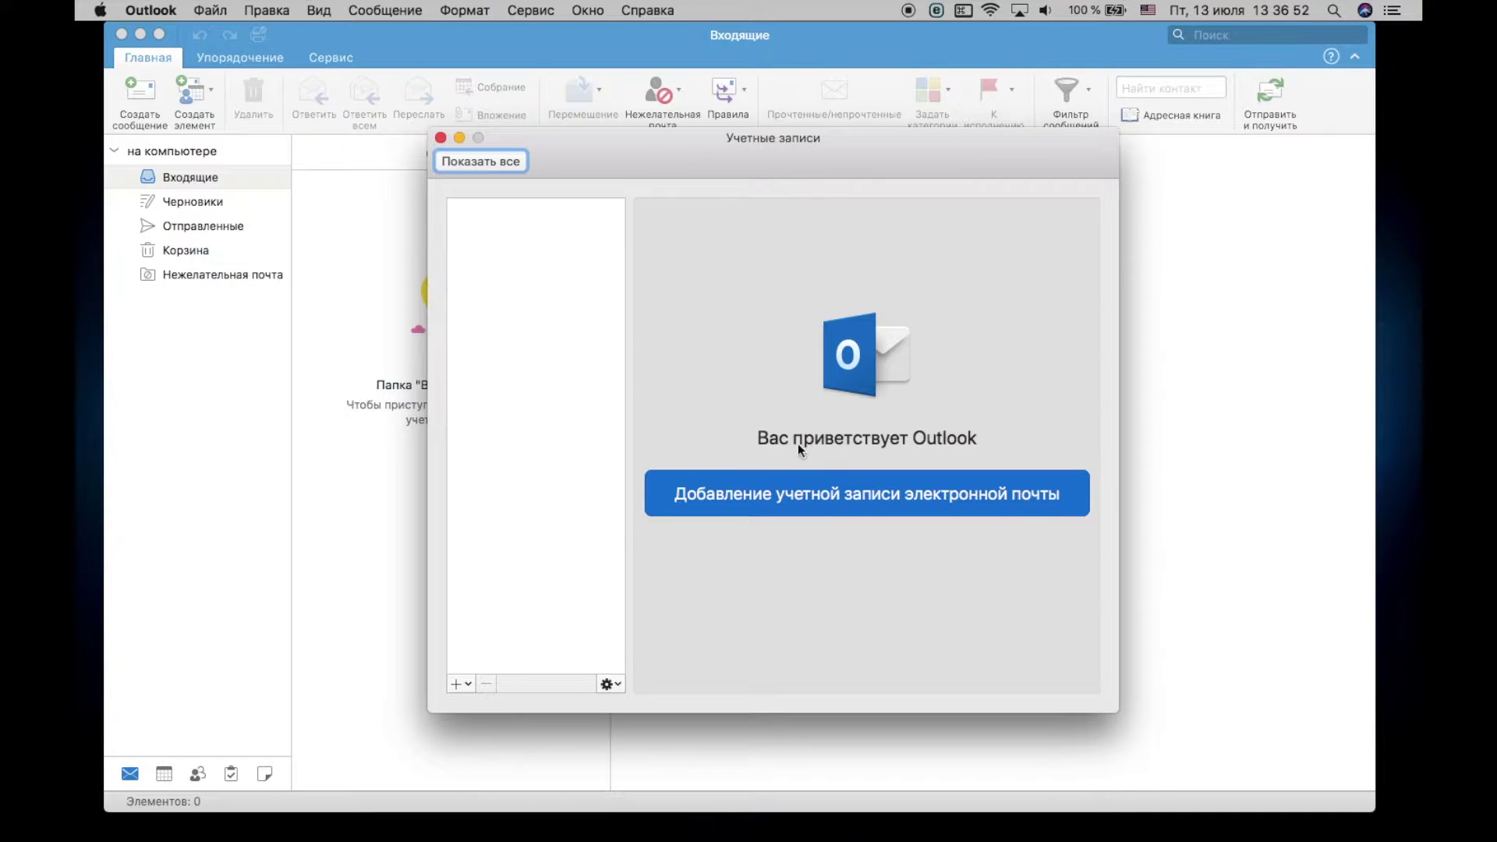
Step: Begin adding an email account and submit the user's Gmail address
left_click(884, 491)
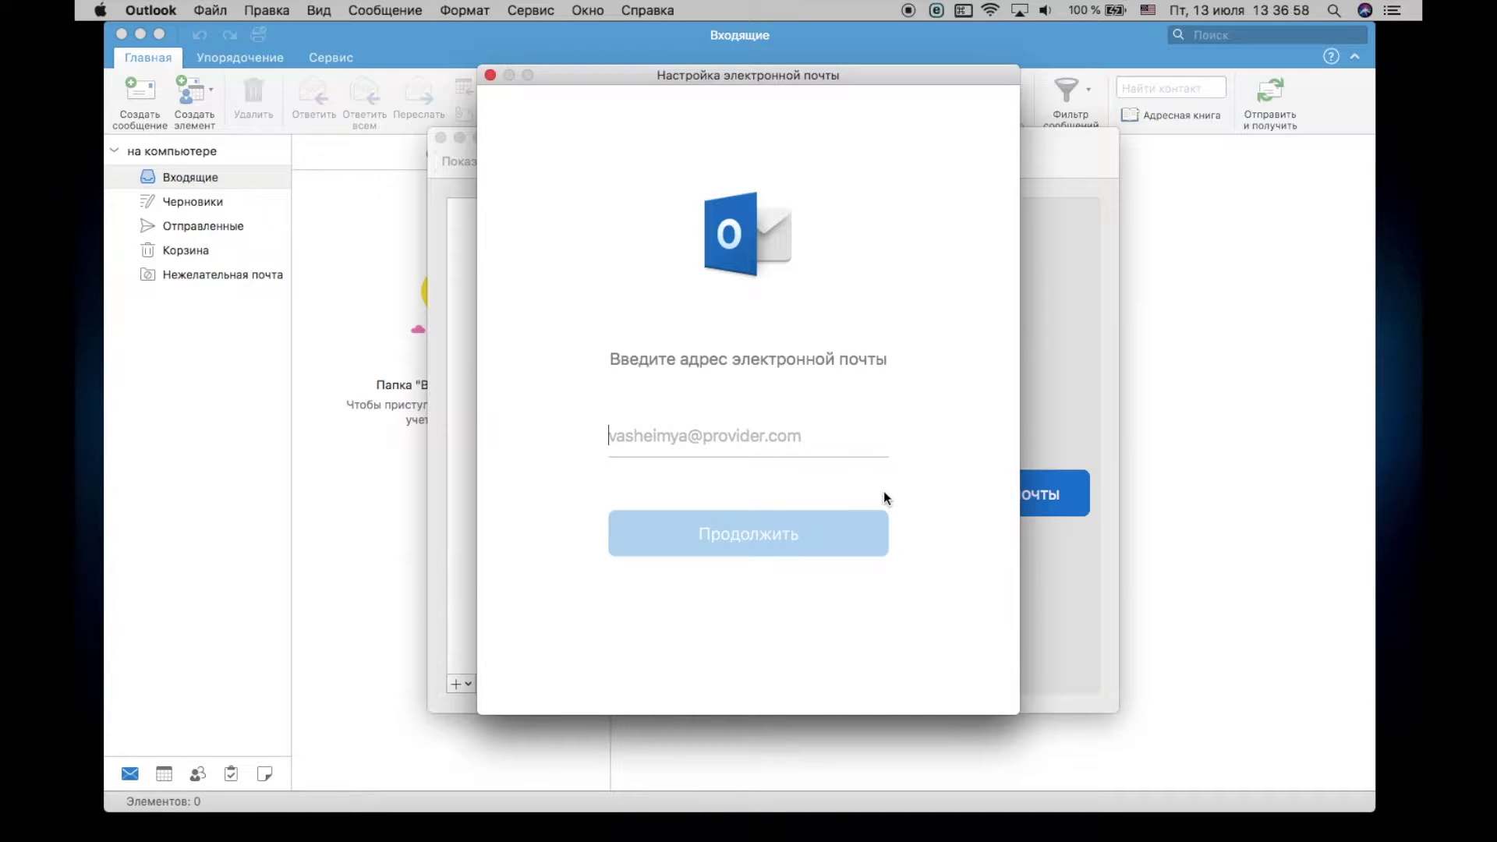
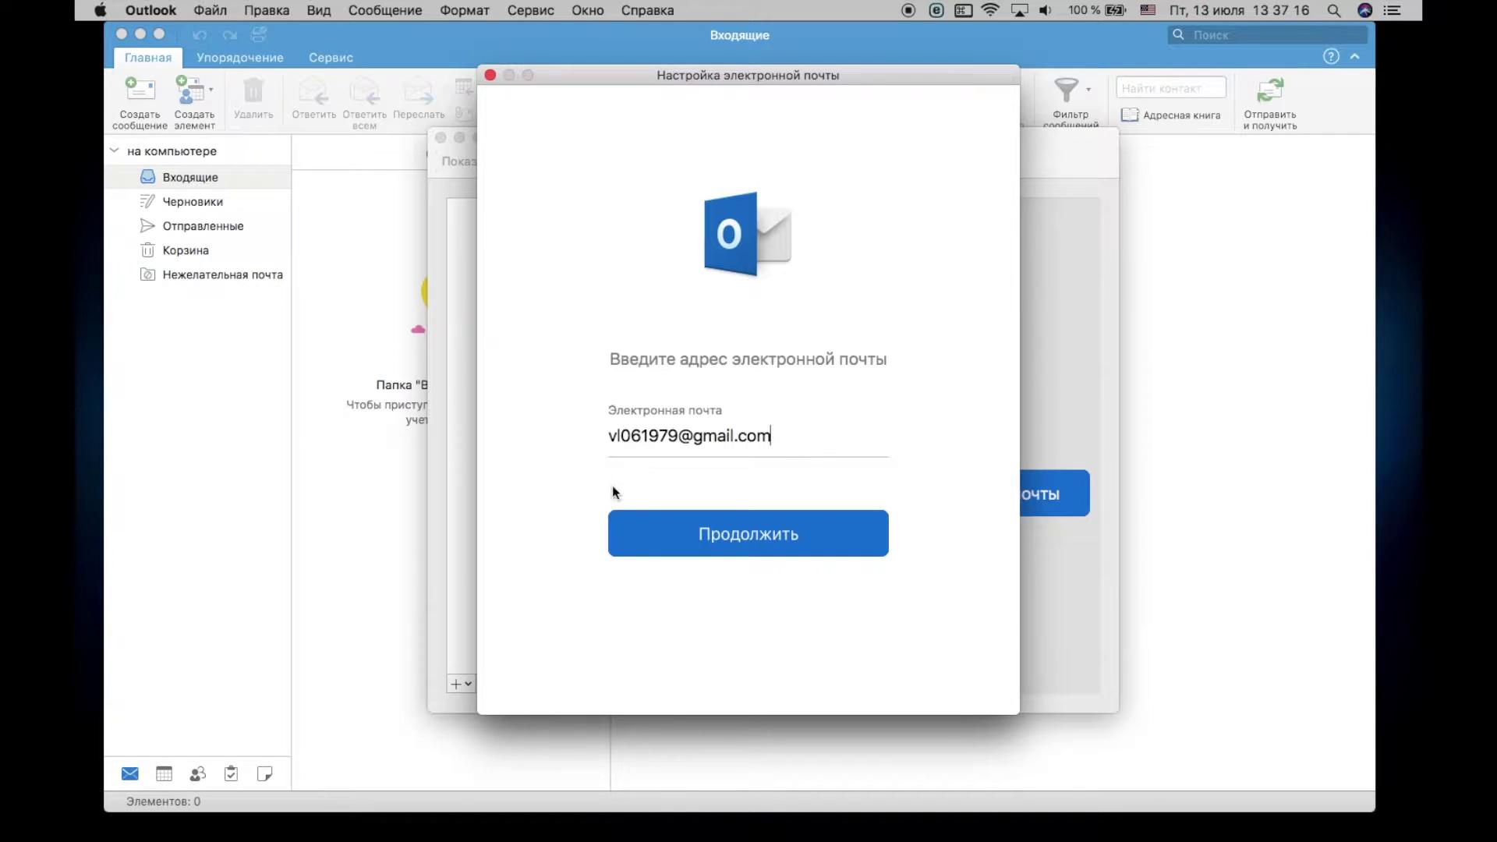
left_click(753, 536)
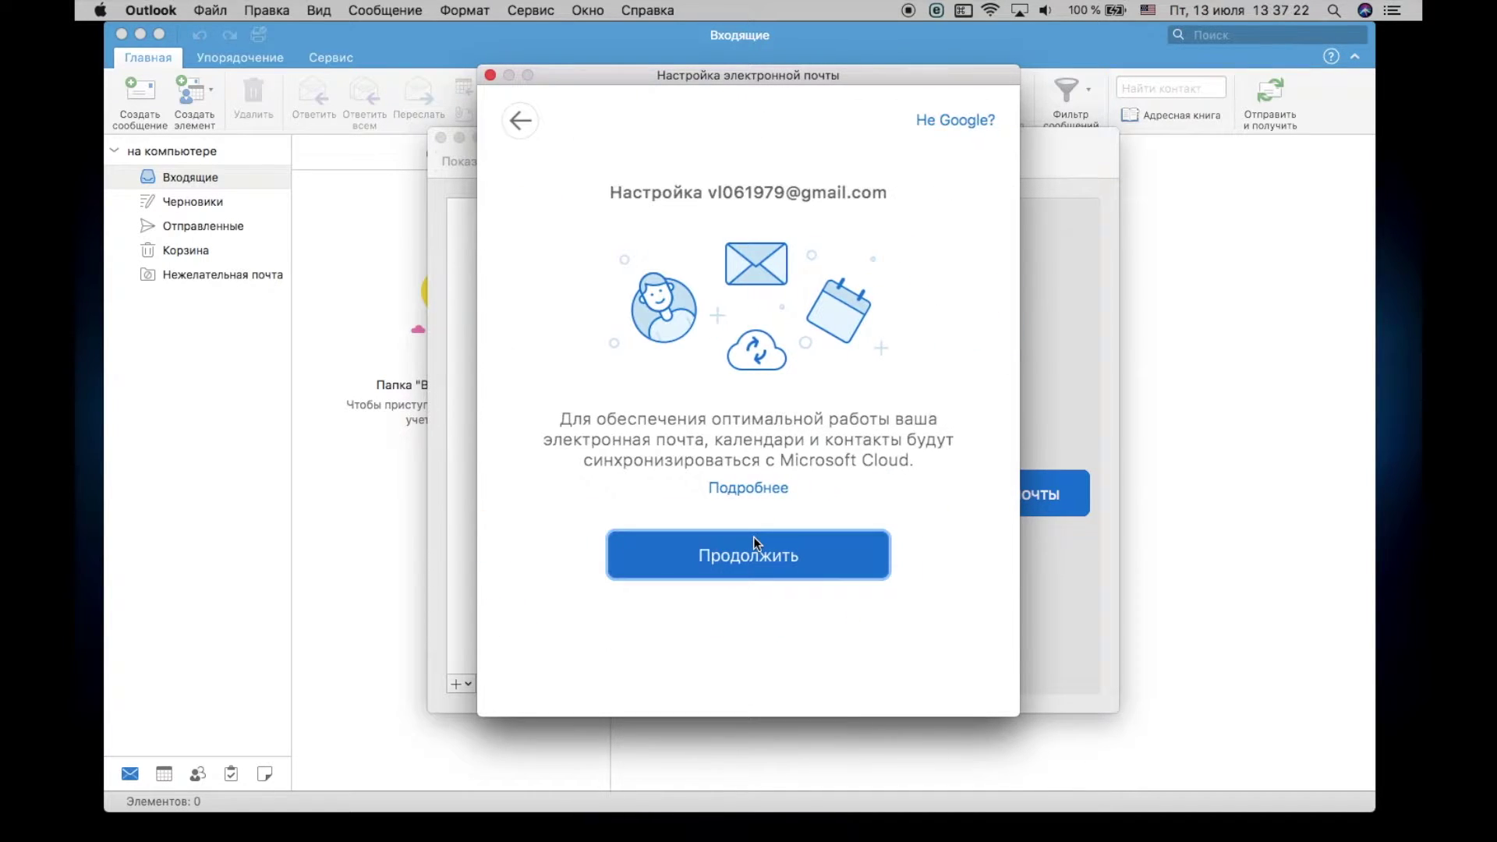
Step: Continue past the Microsoft Cloud sync notice so Google sign-in opens in Safari
left_click(754, 536)
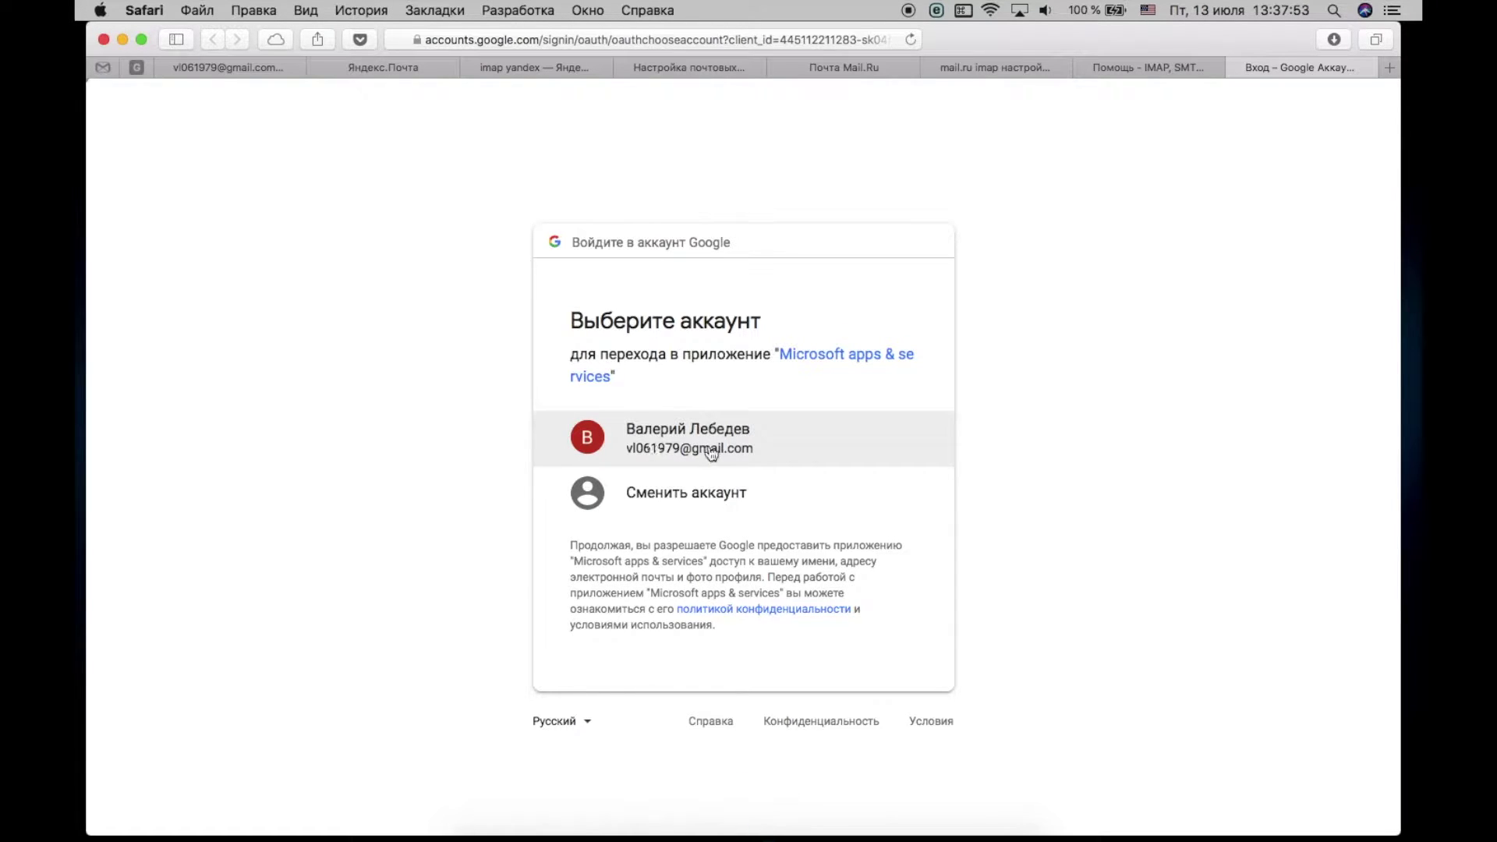
Step: Choose the Google account, allow Microsoft apps access (РАЗРЕШИТЬ), and hand sign-in back to Outlook
left_click(707, 440)
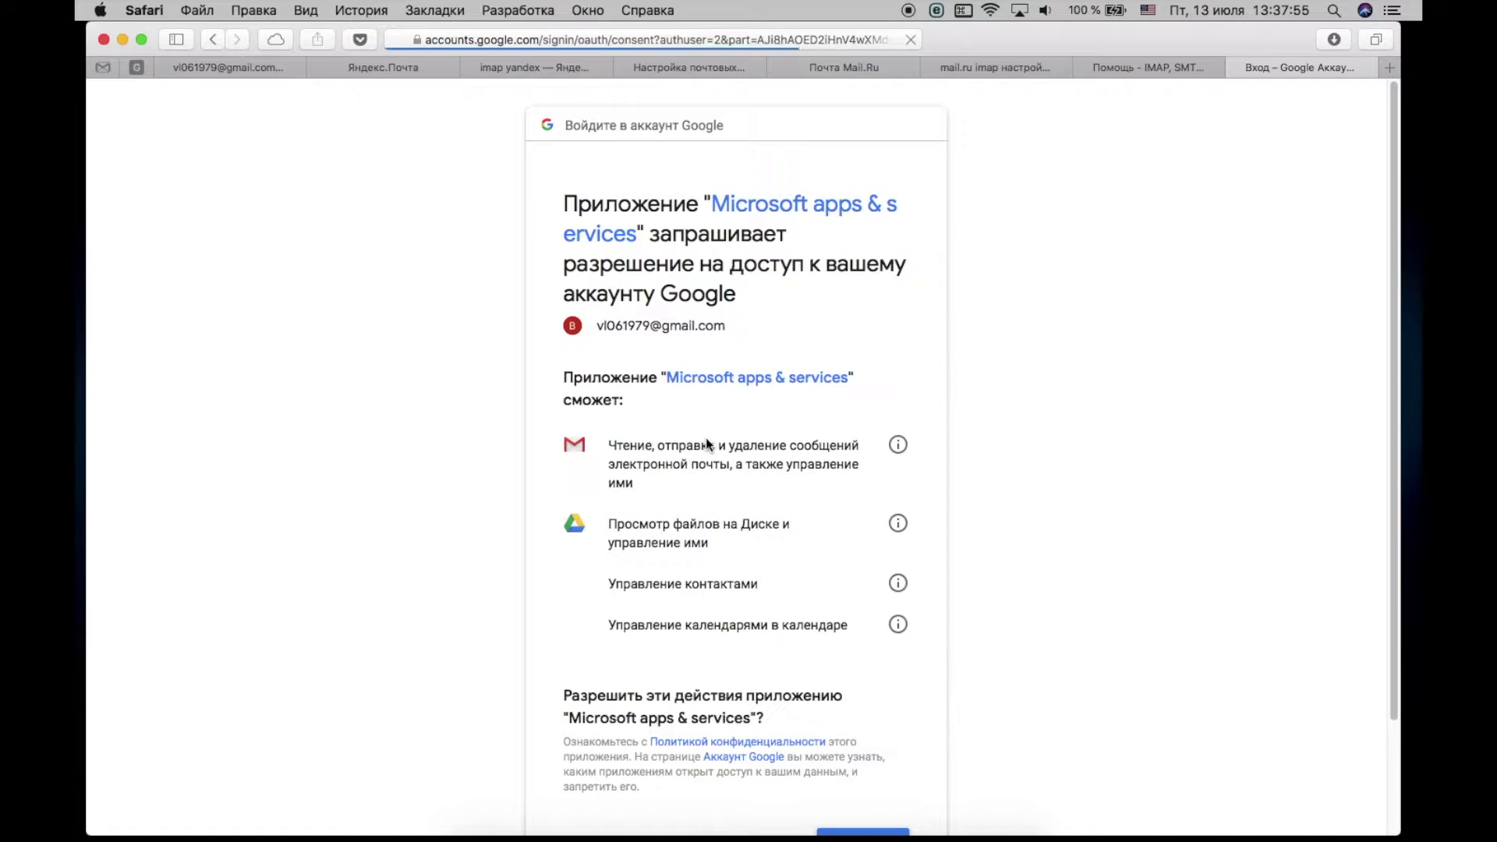
scroll(771, 530, "down", 3)
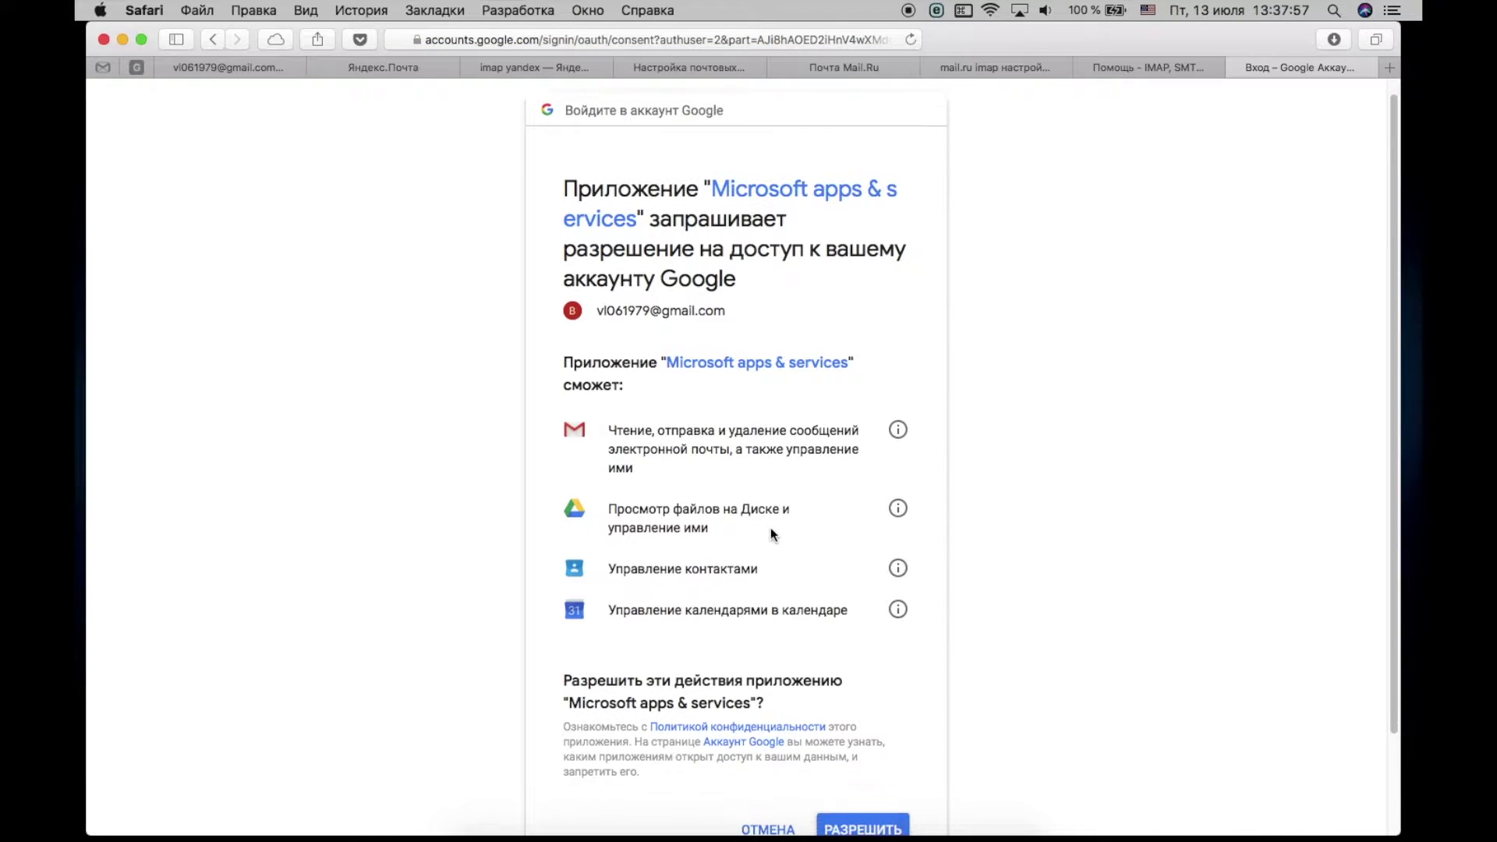
left_click(864, 725)
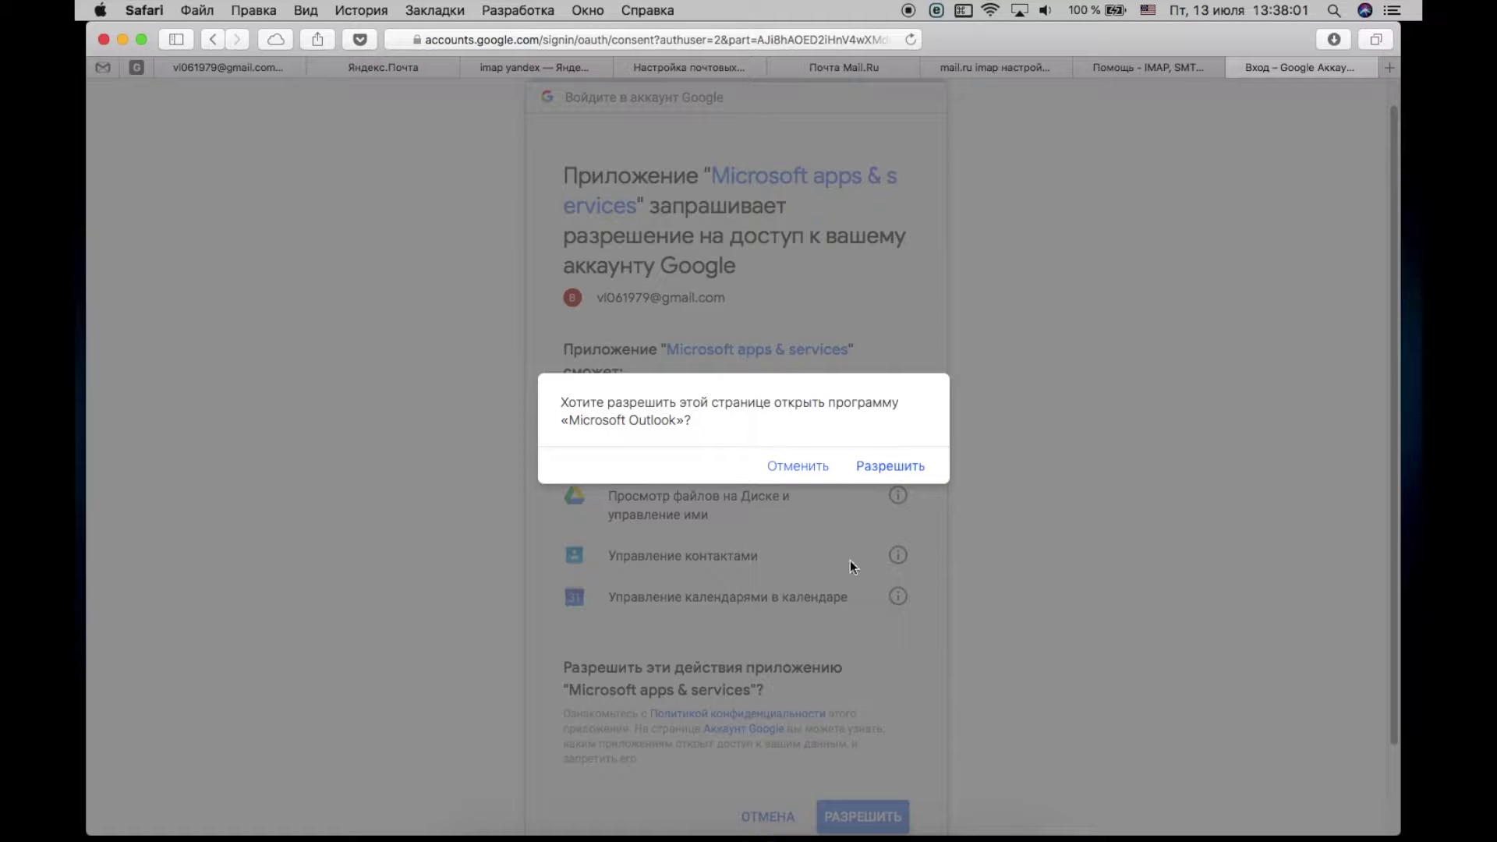
left_click(894, 468)
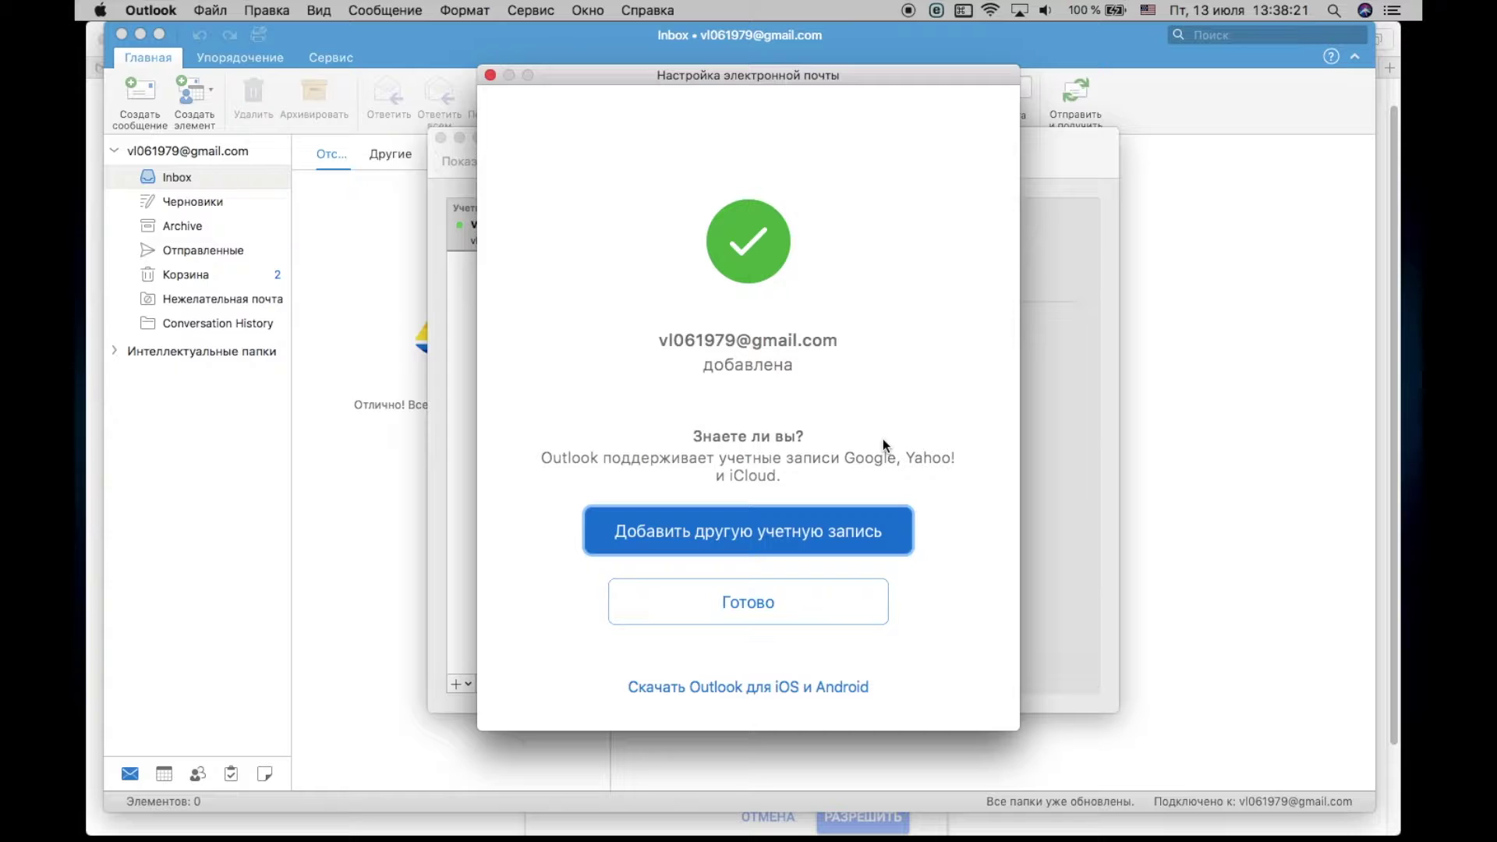
Step: Finish the Gmail setup with Готово and bring up the add-account options
left_click(746, 612)
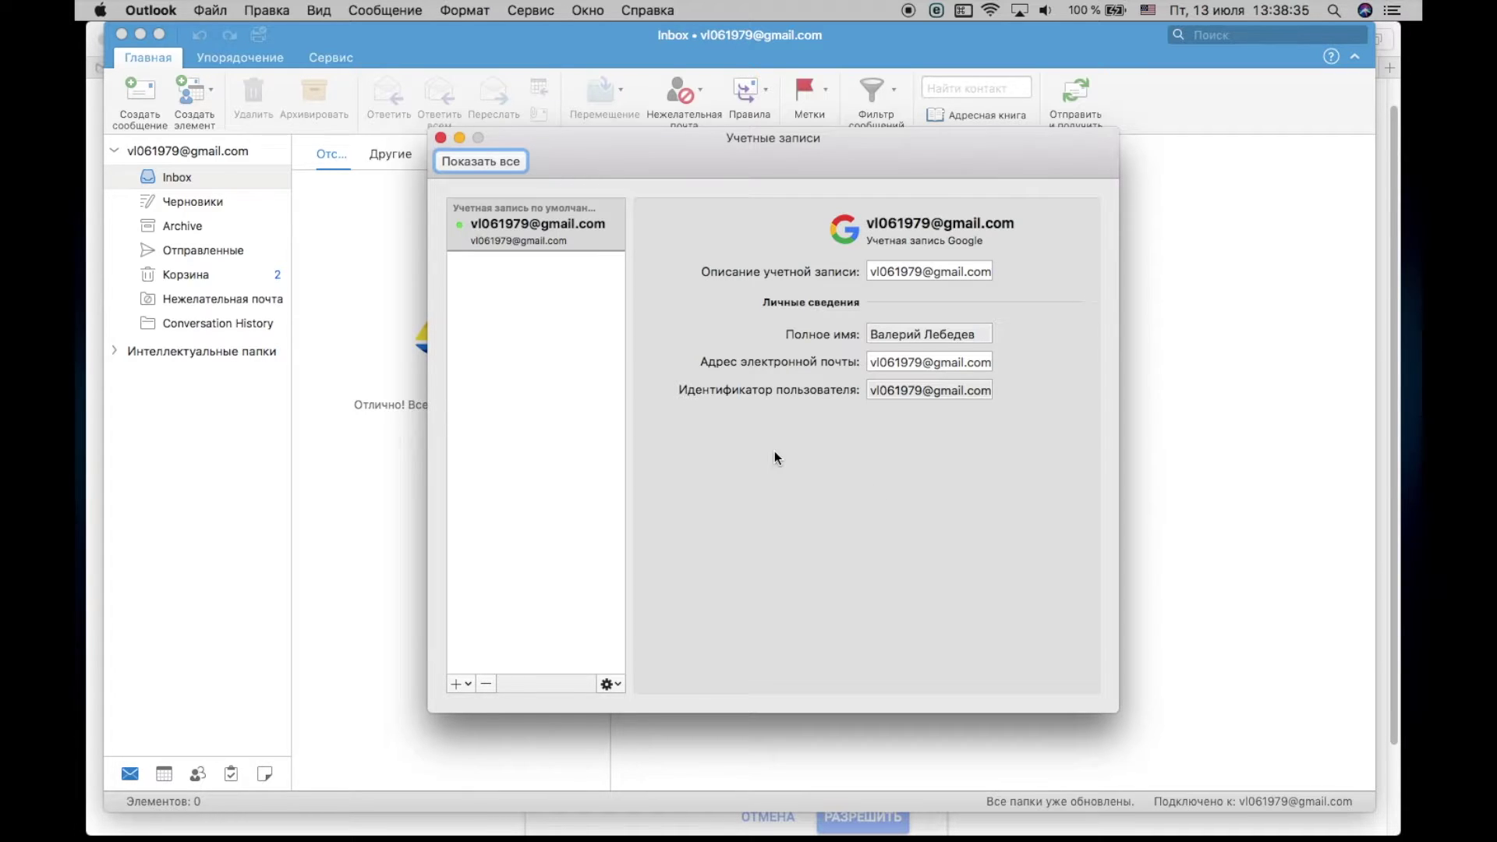
left_click(456, 685)
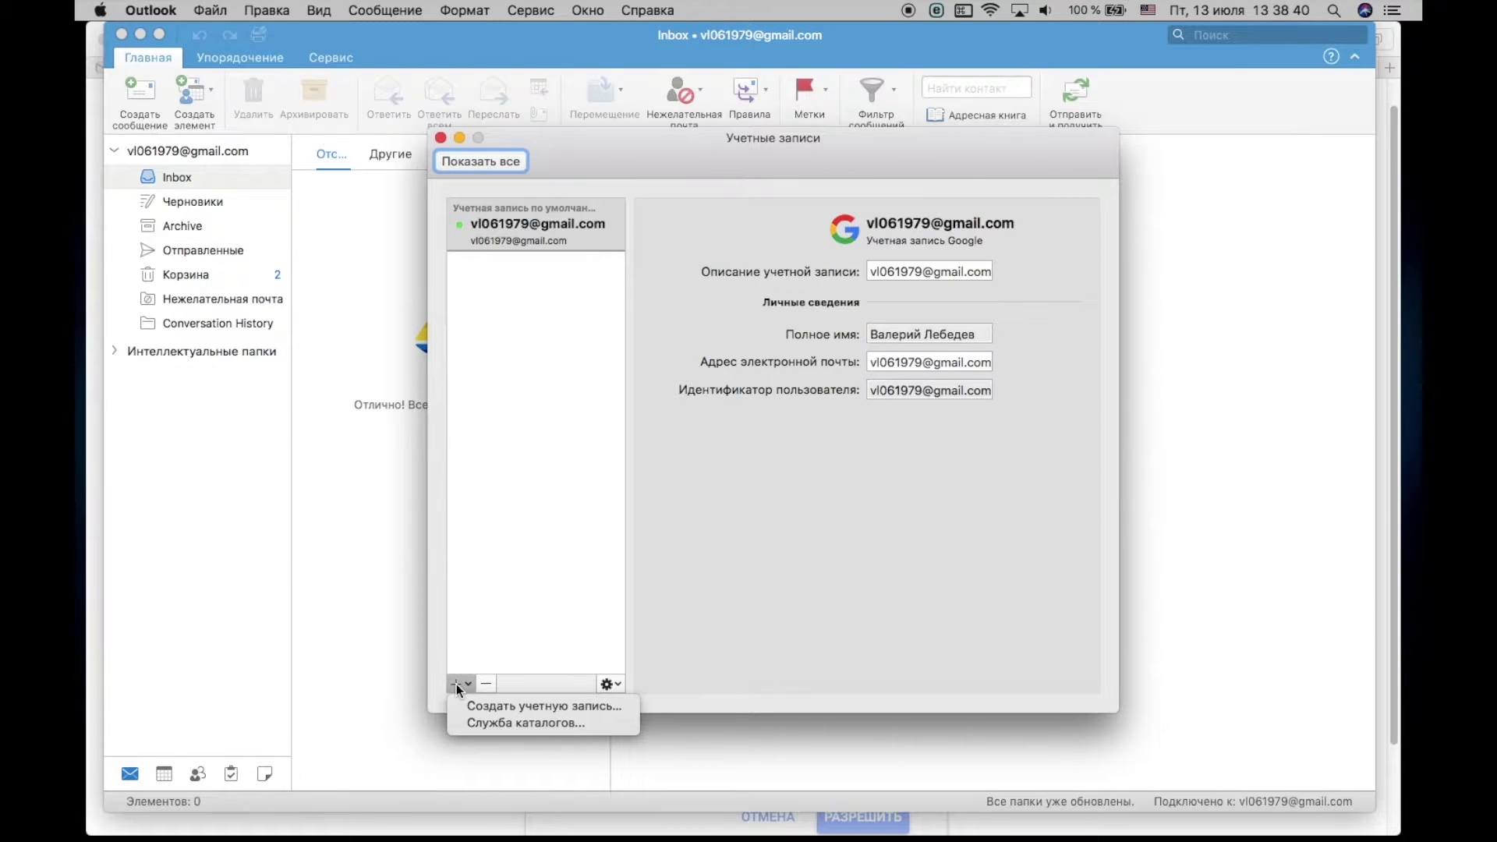
Step: Create a new account (Создать учетную запись…) and submit the user's Yandex address
left_click(540, 707)
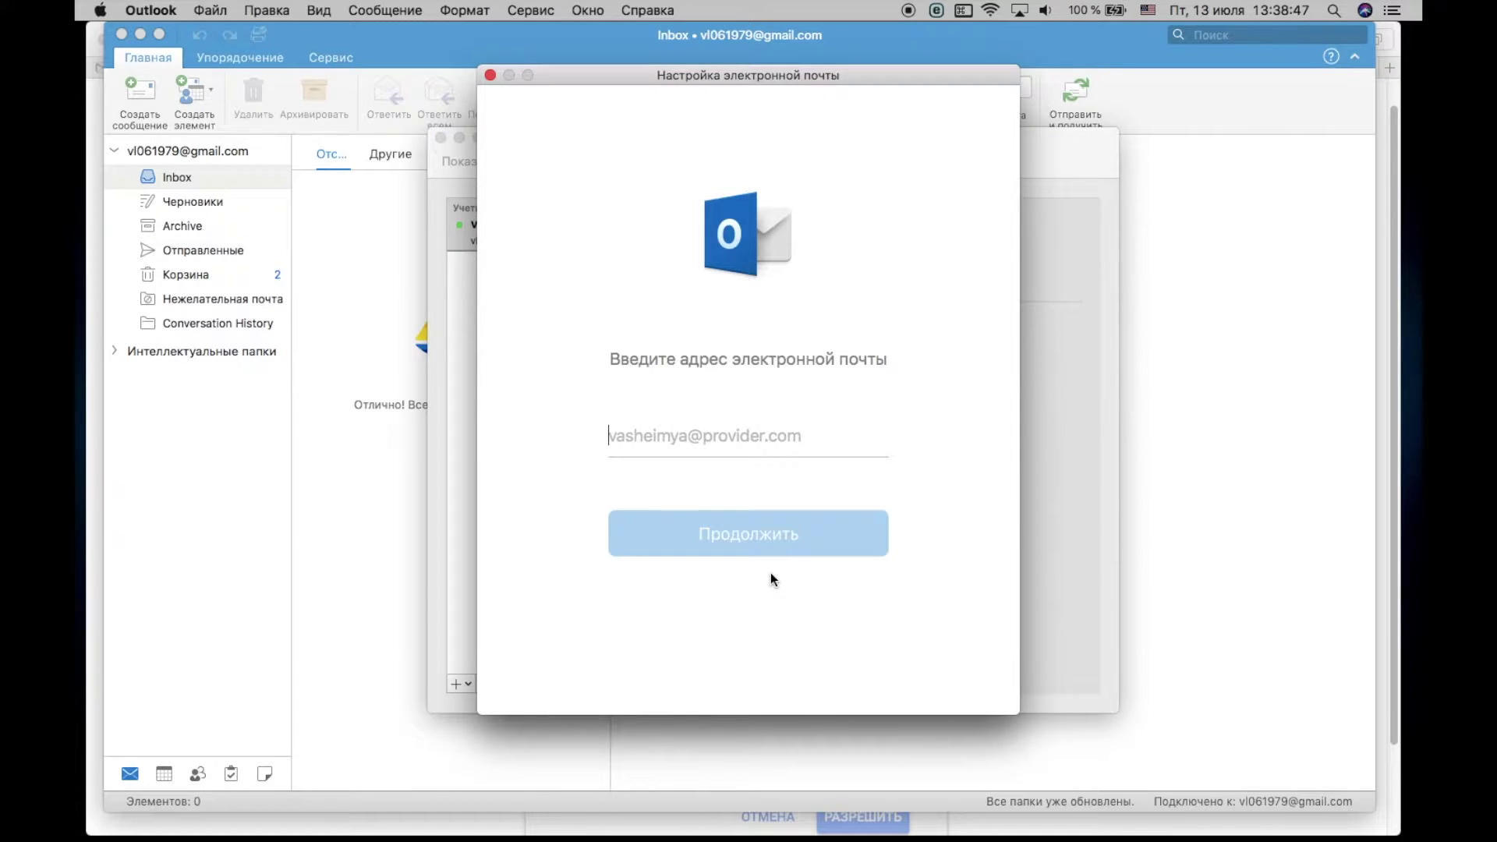
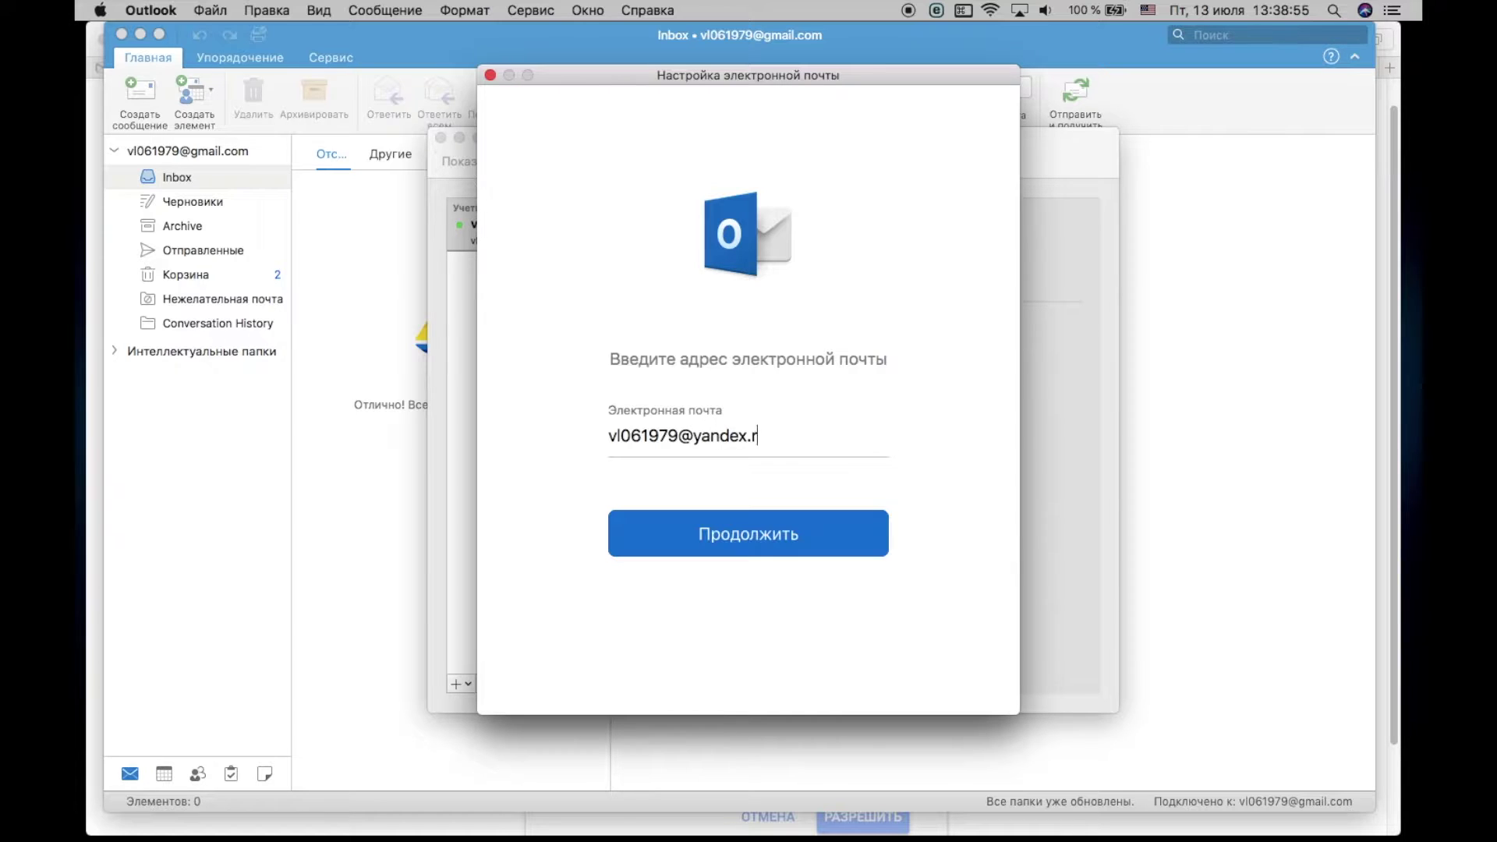
left_click(751, 535)
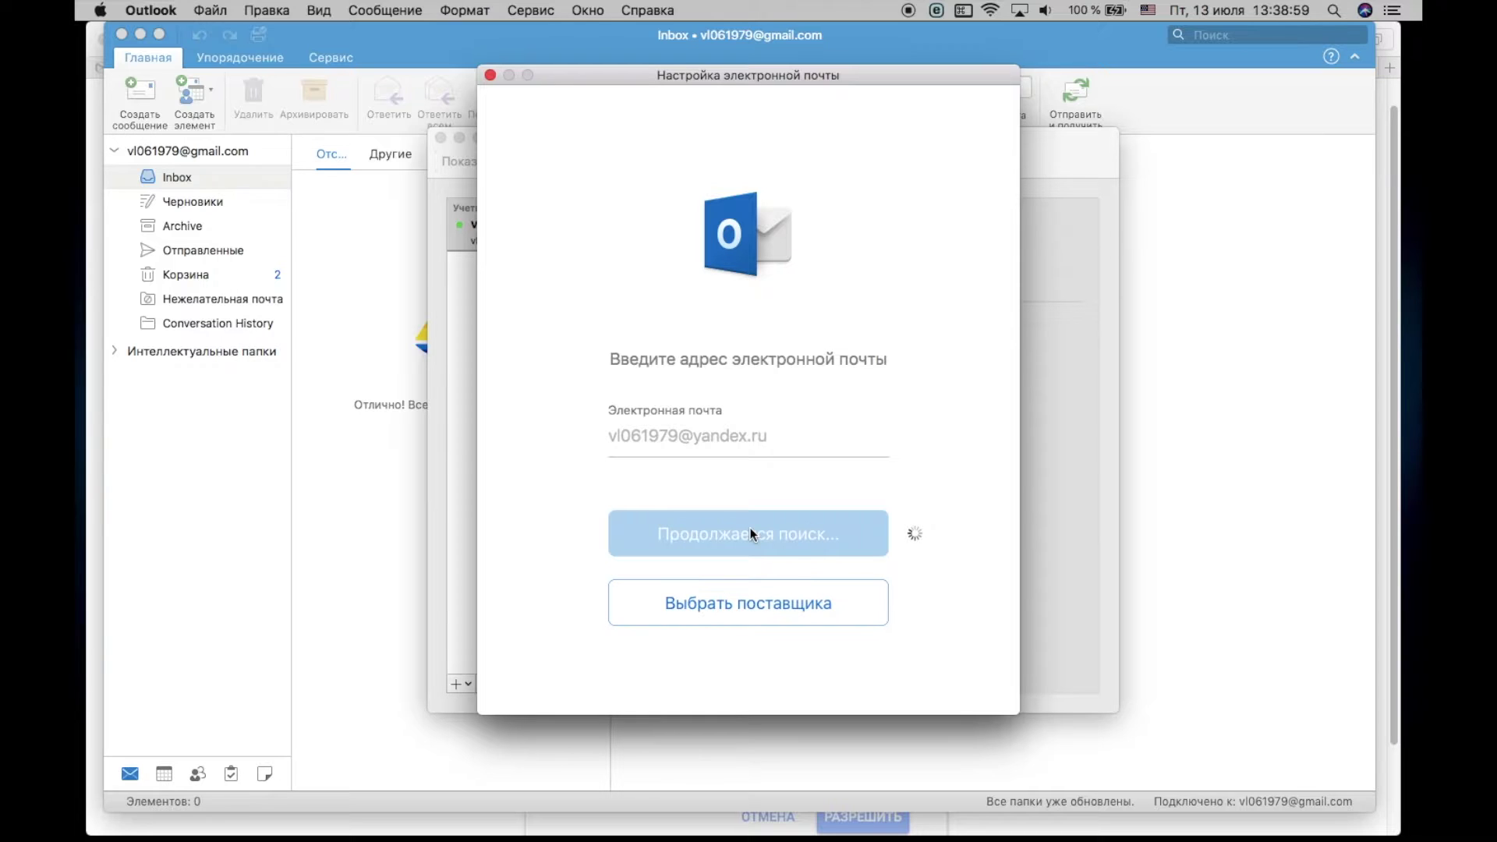
Step: Close the provider picker unused and resubmit the Yandex address to reach the IMAP form
left_click(737, 606)
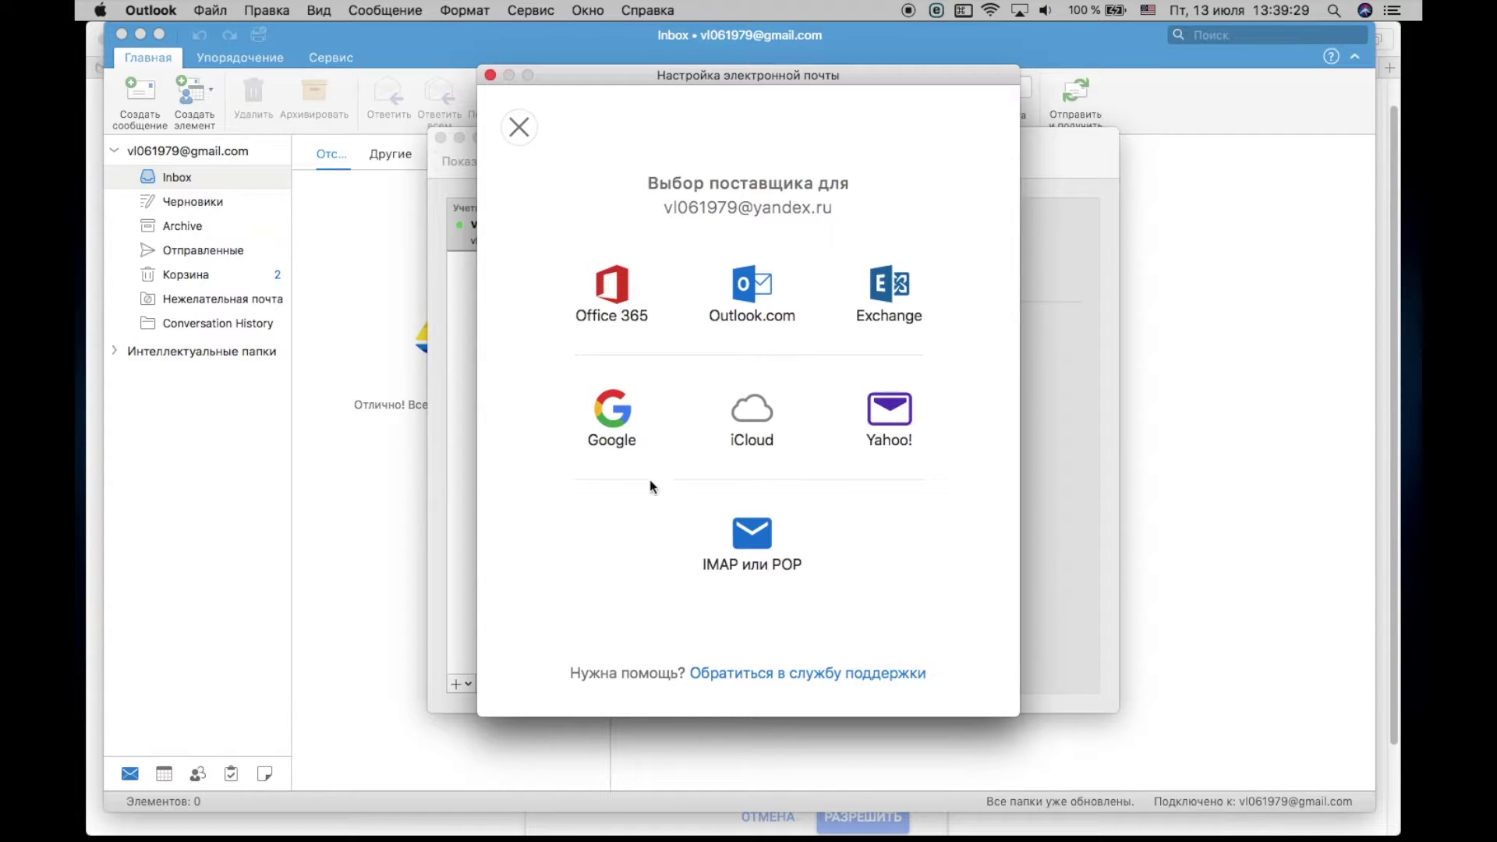
left_click(519, 127)
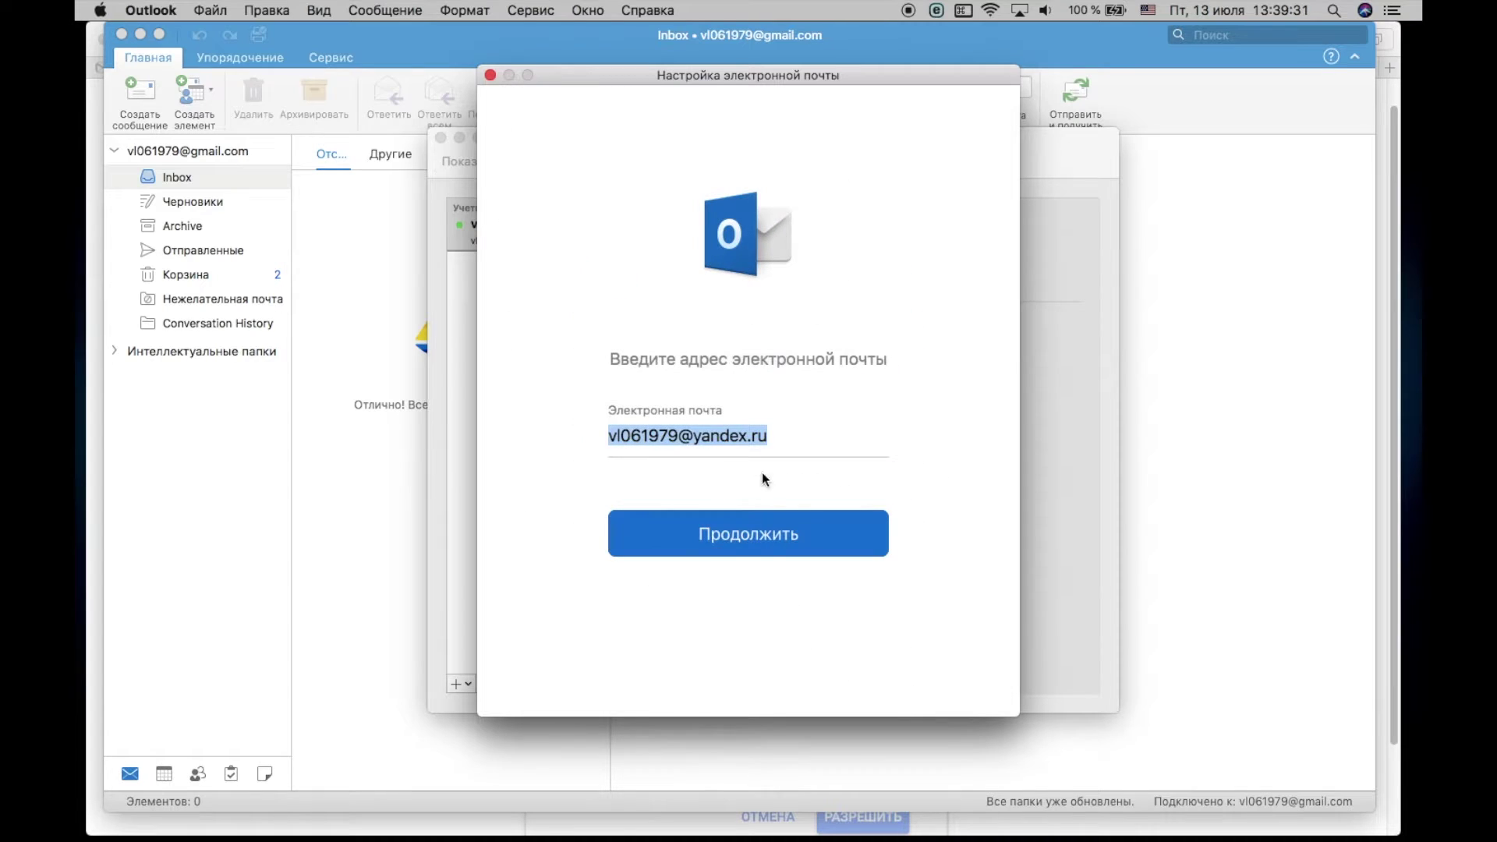
left_click(747, 535)
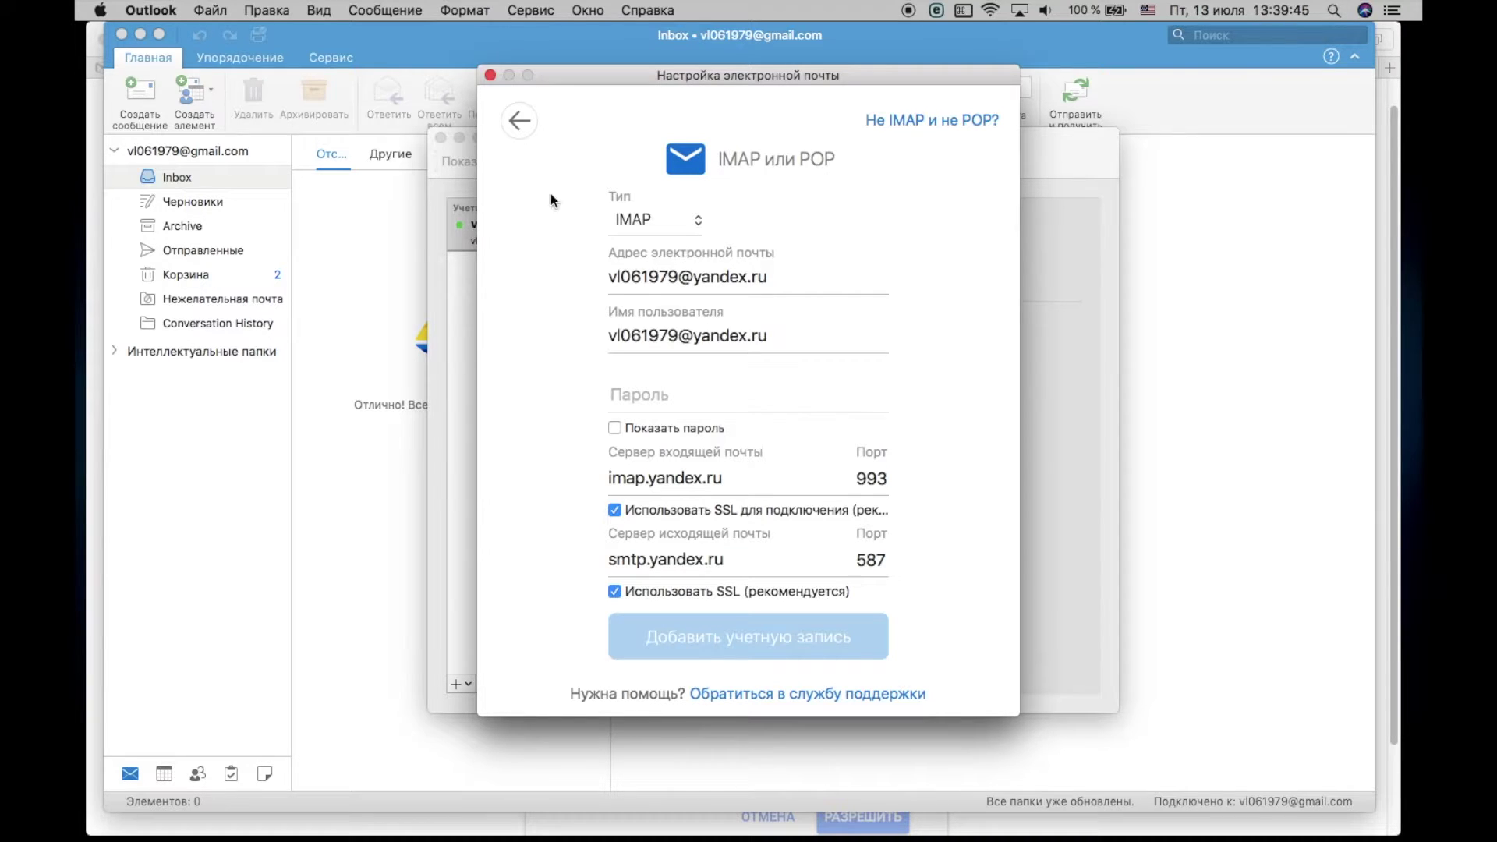
Step: Add the Yandex account as IMAP with its password and outgoing SMTP port 465
left_click(649, 220)
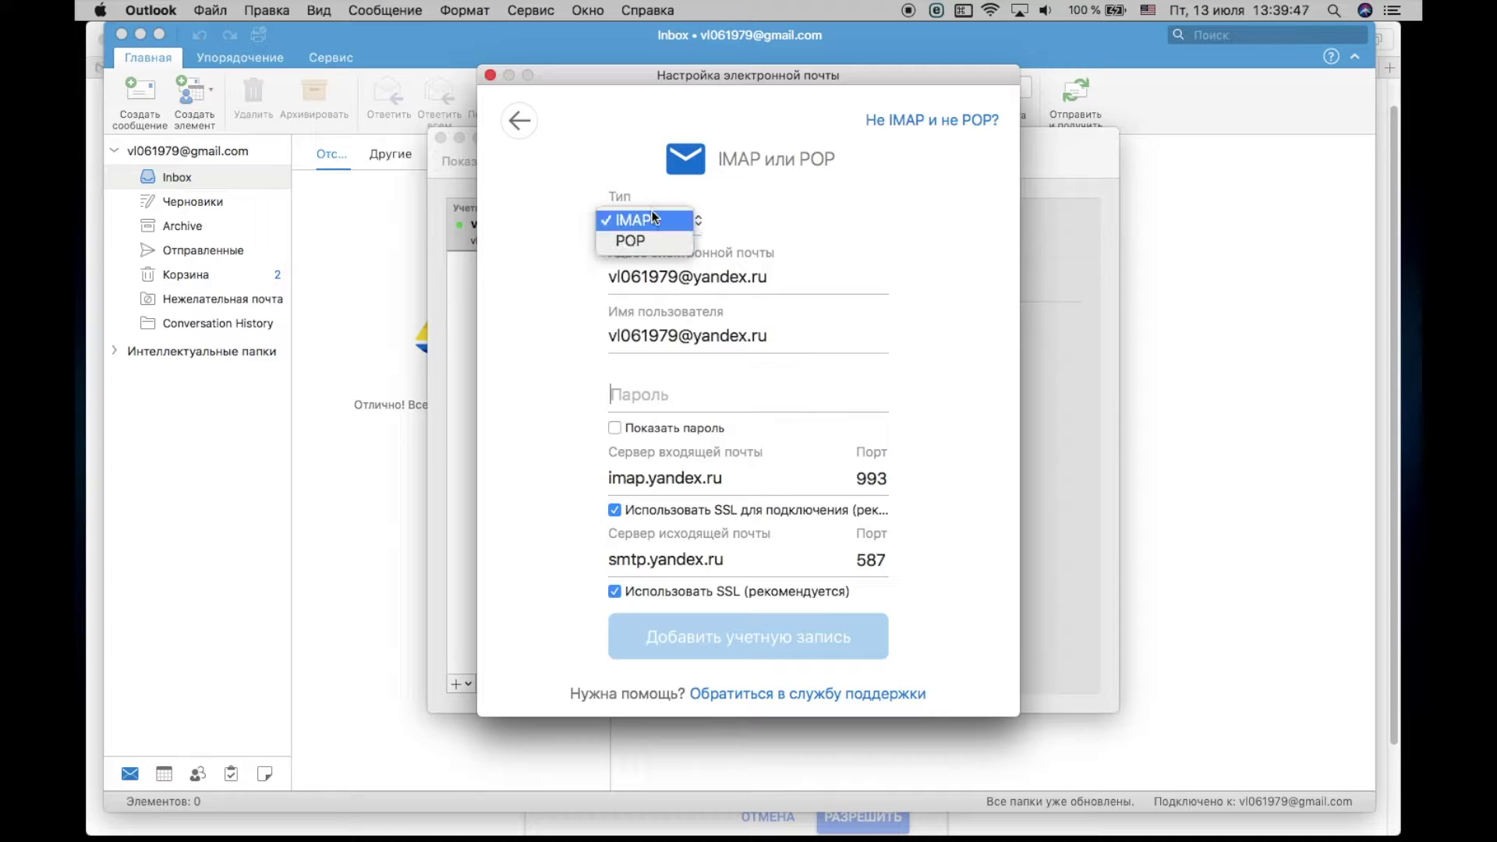
left_click(811, 219)
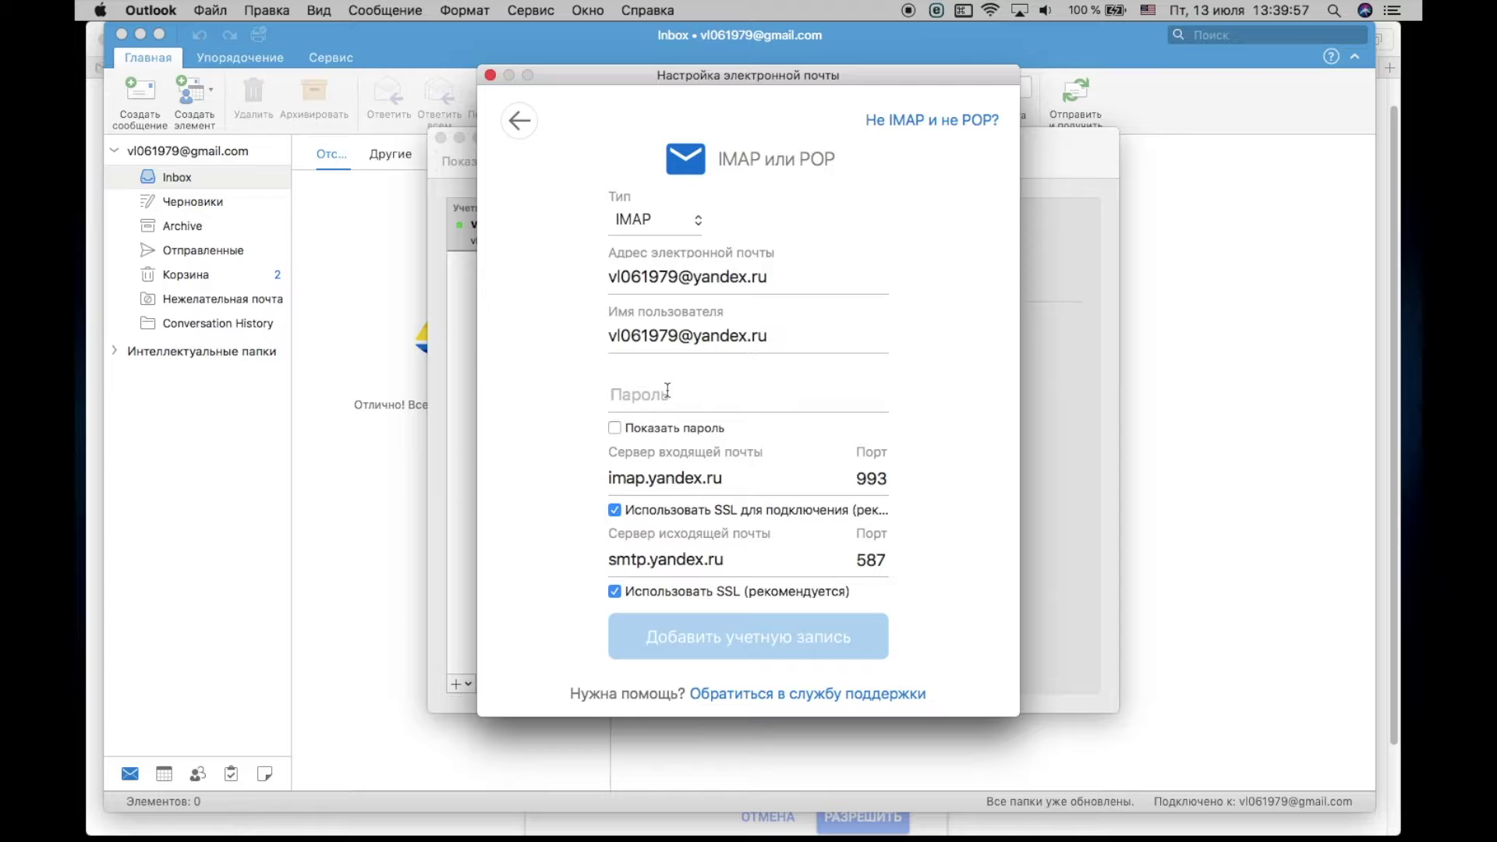
type("•••••••••••")
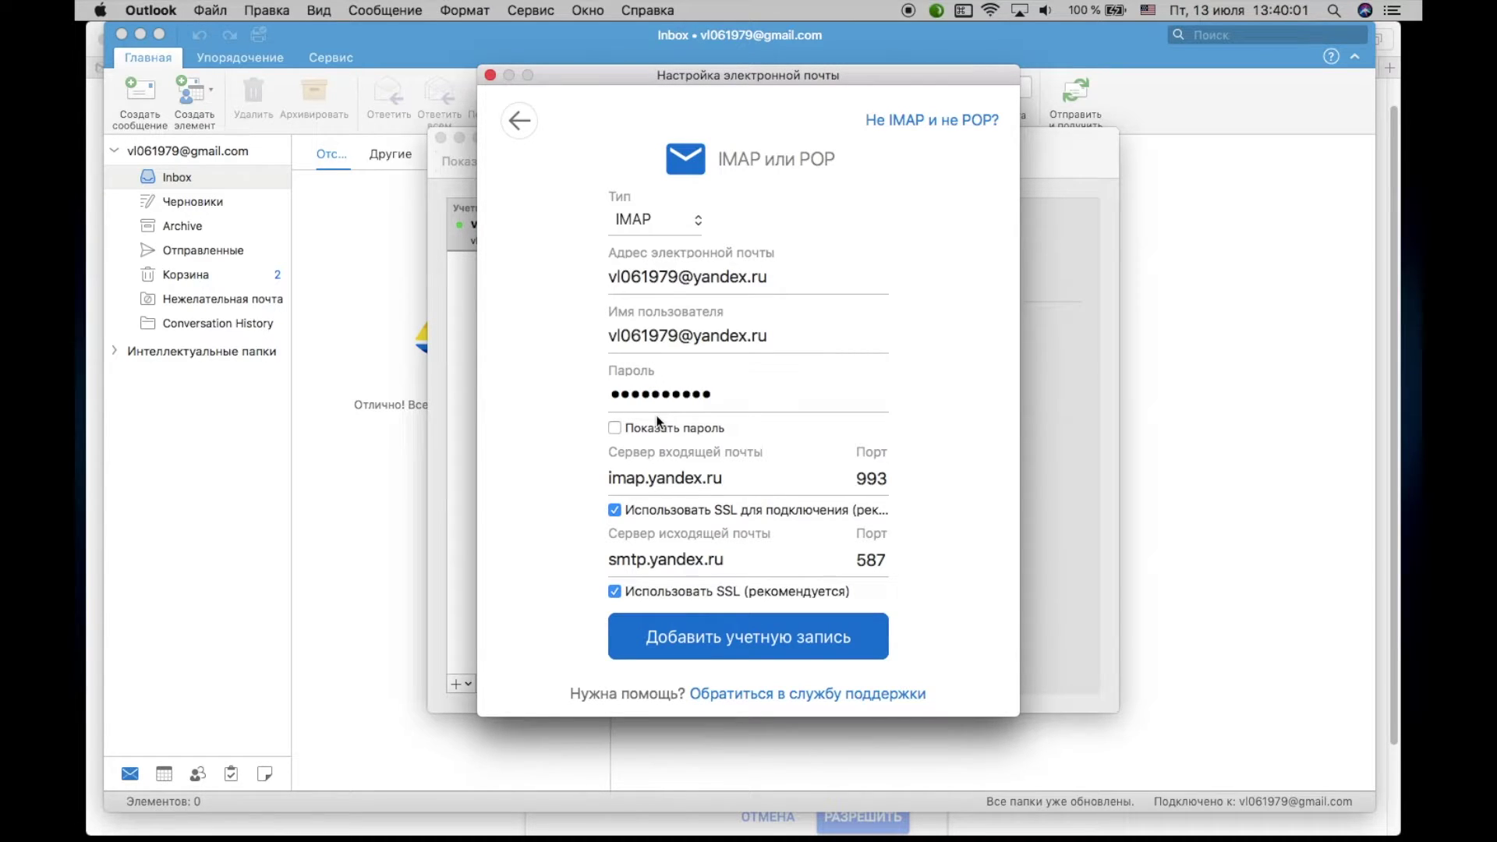
double_click(872, 560)
type("465")
left_click(760, 638)
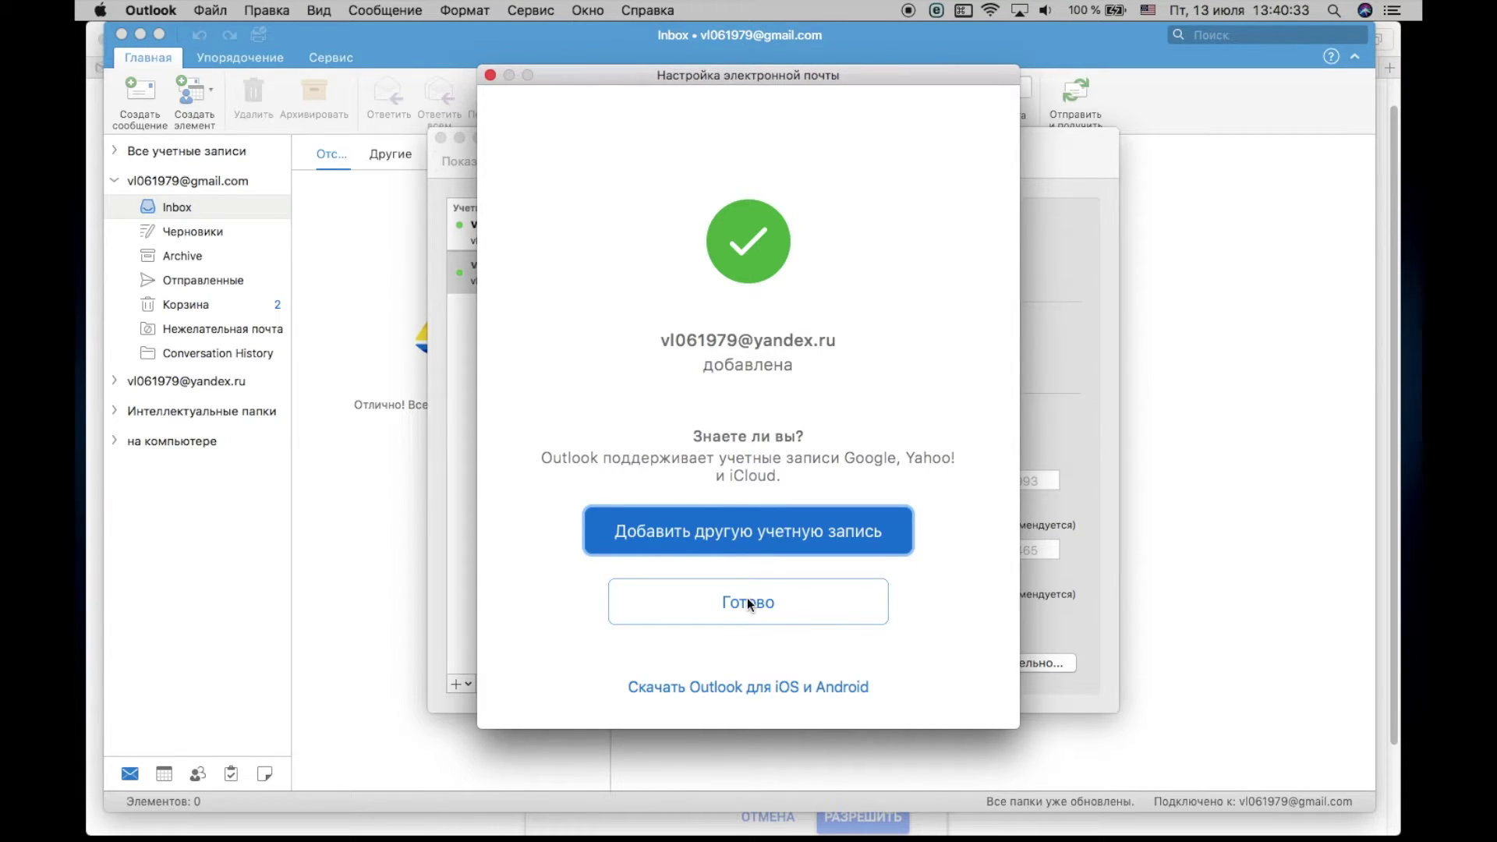
Step: Finish the Yandex setup, review the Gmail and Yandex account details, and open the add-account options
left_click(747, 604)
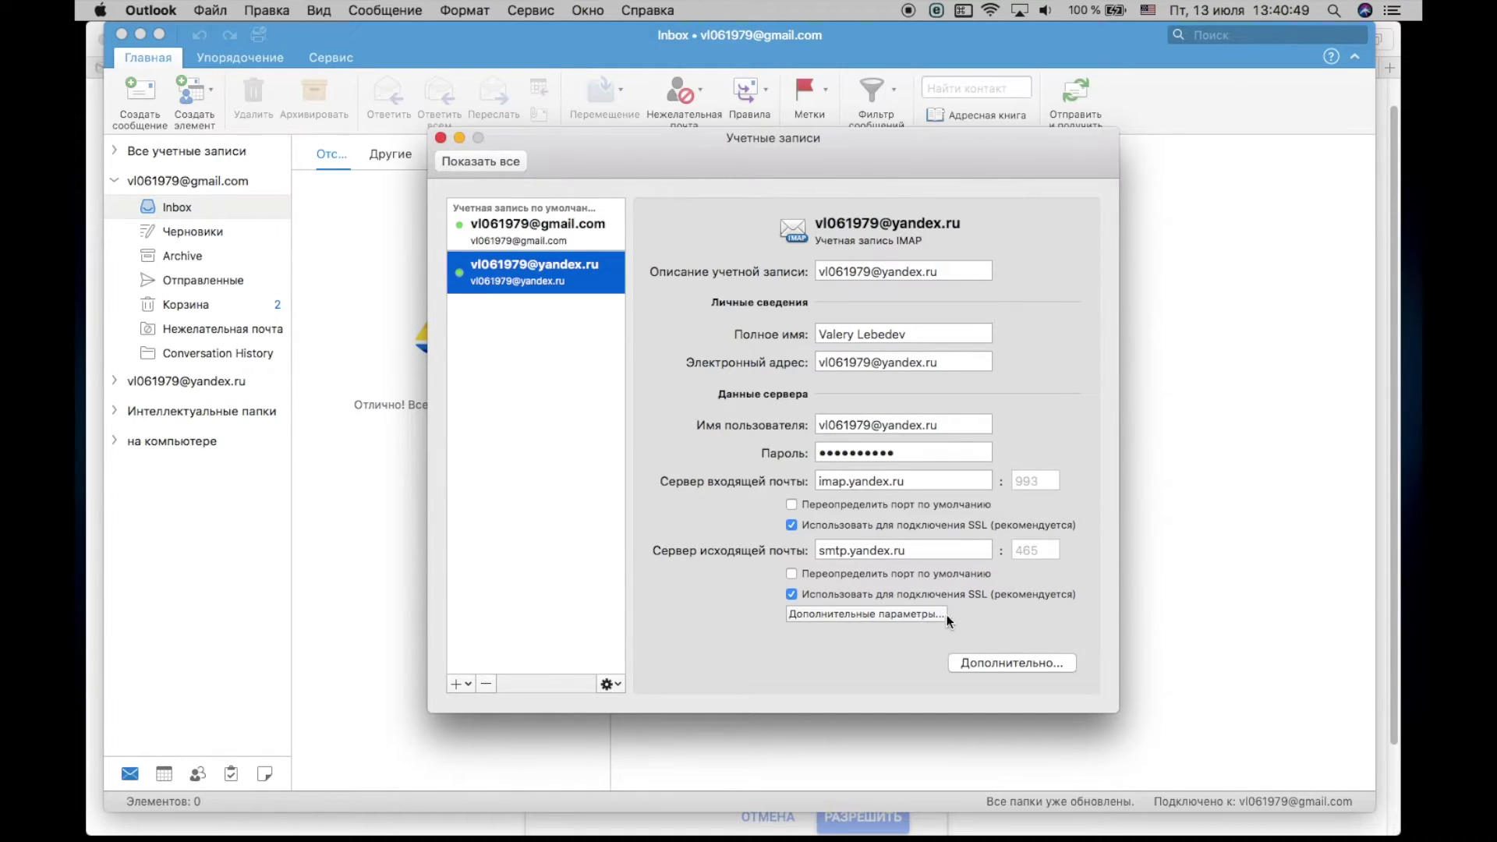
left_click(526, 226)
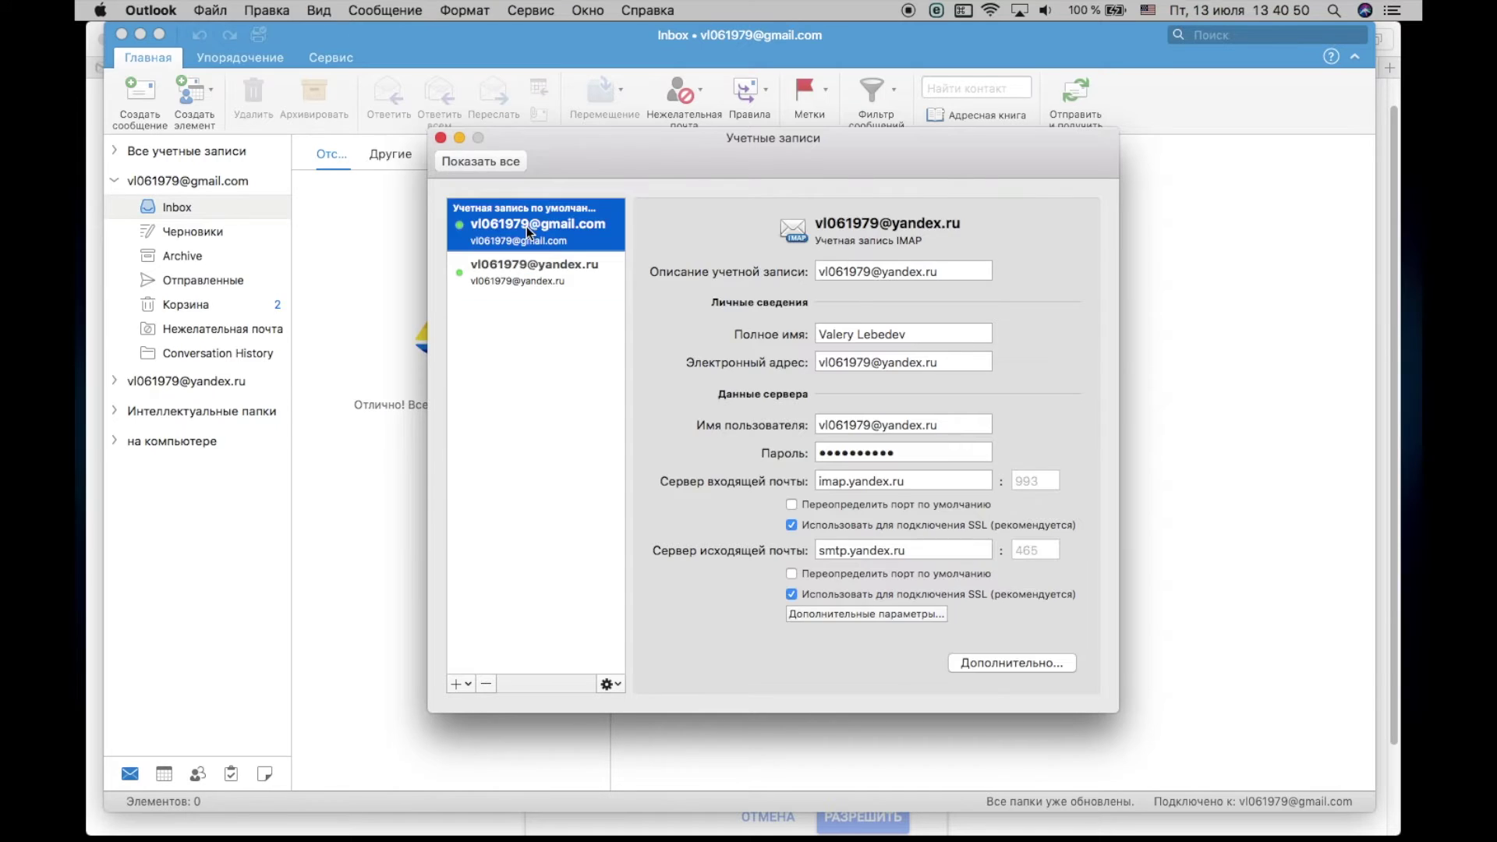
left_click(545, 270)
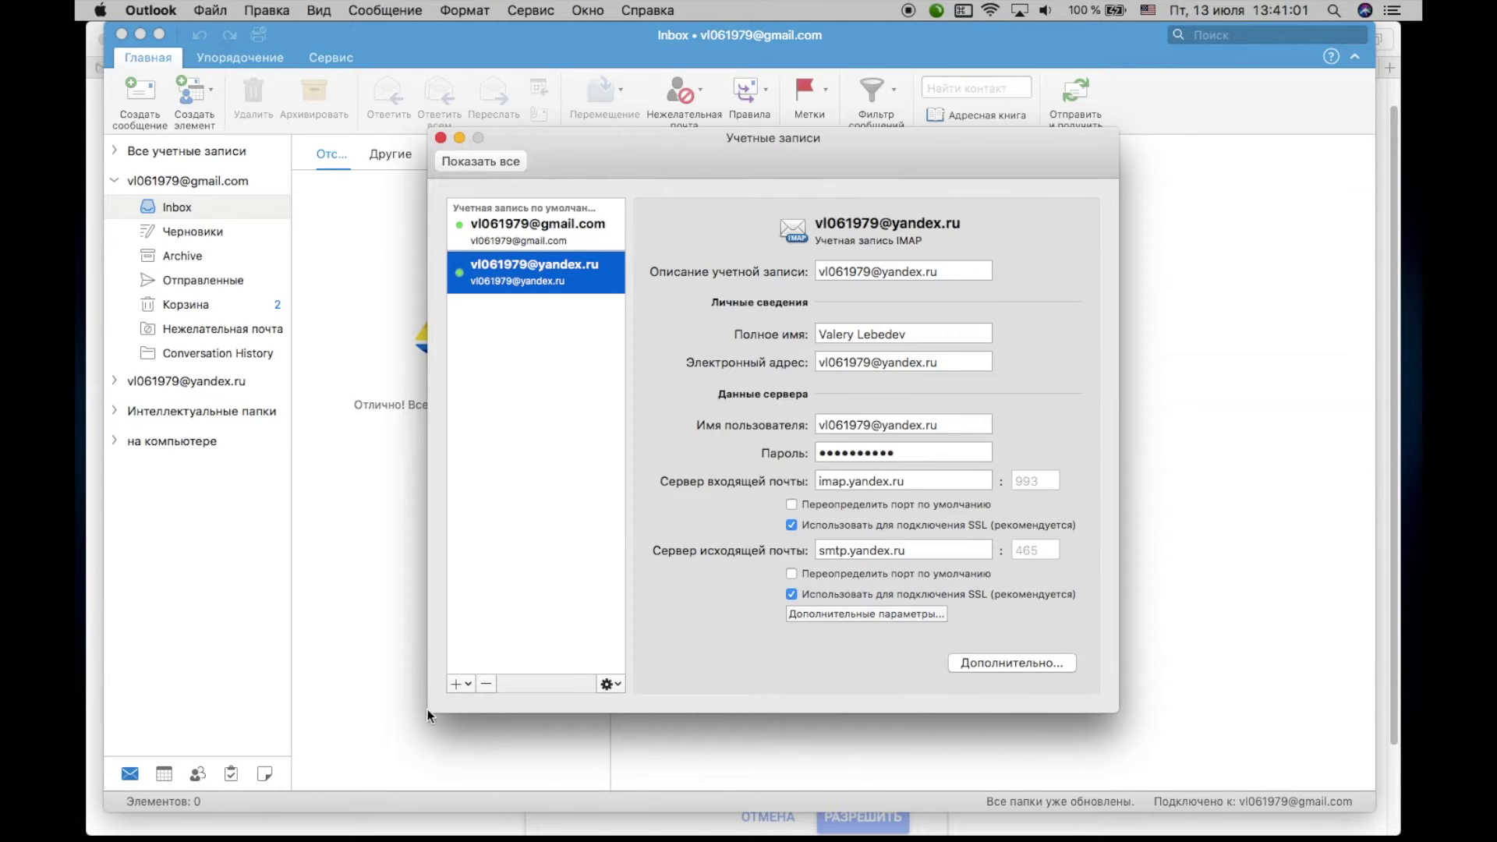
left_click(465, 685)
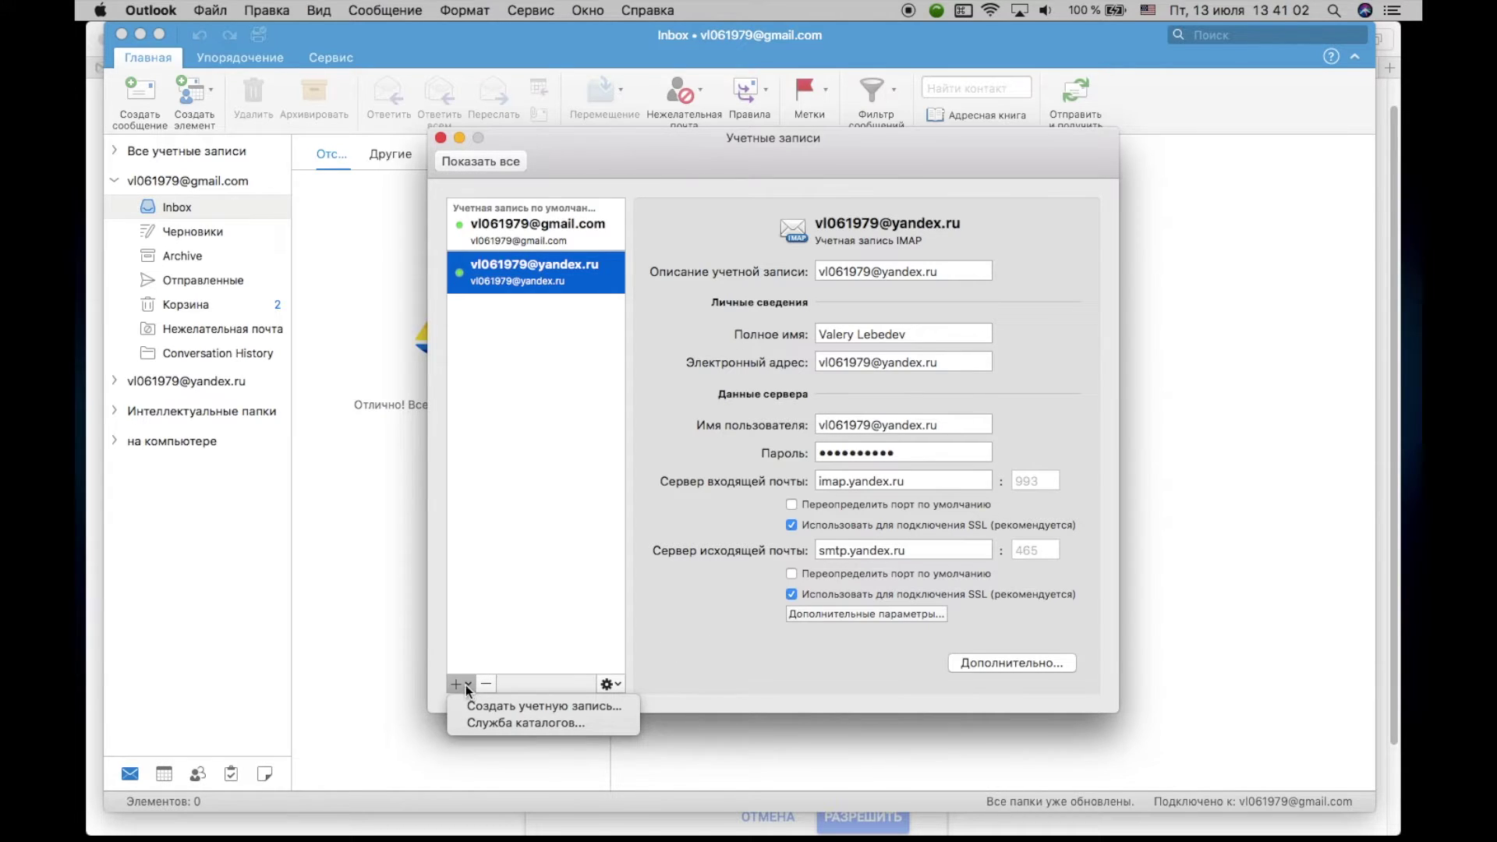
Step: Start a new account with the Mail.ru e-mail address and enter its password
left_click(540, 706)
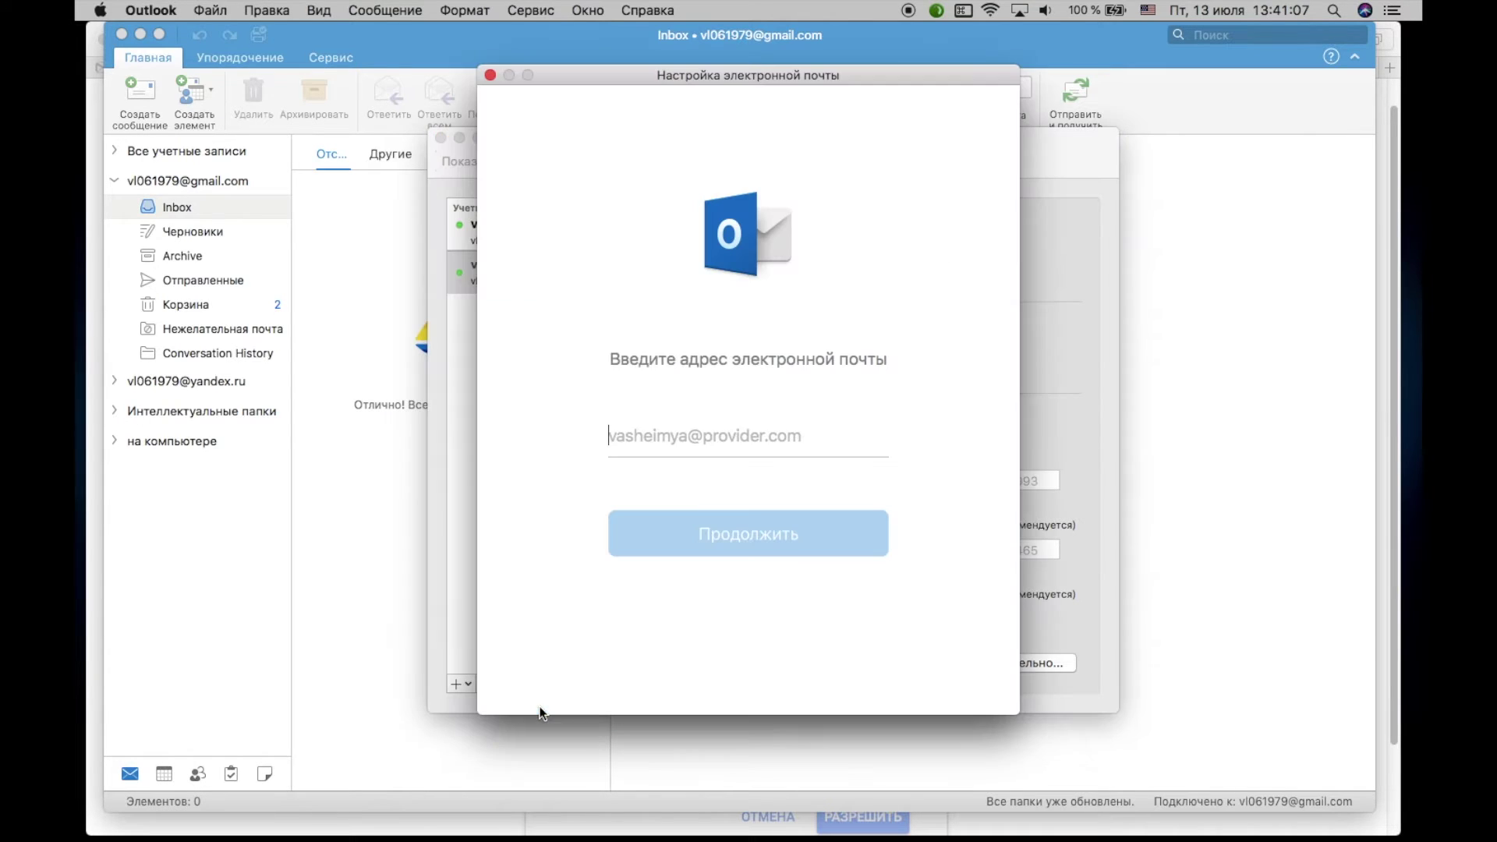
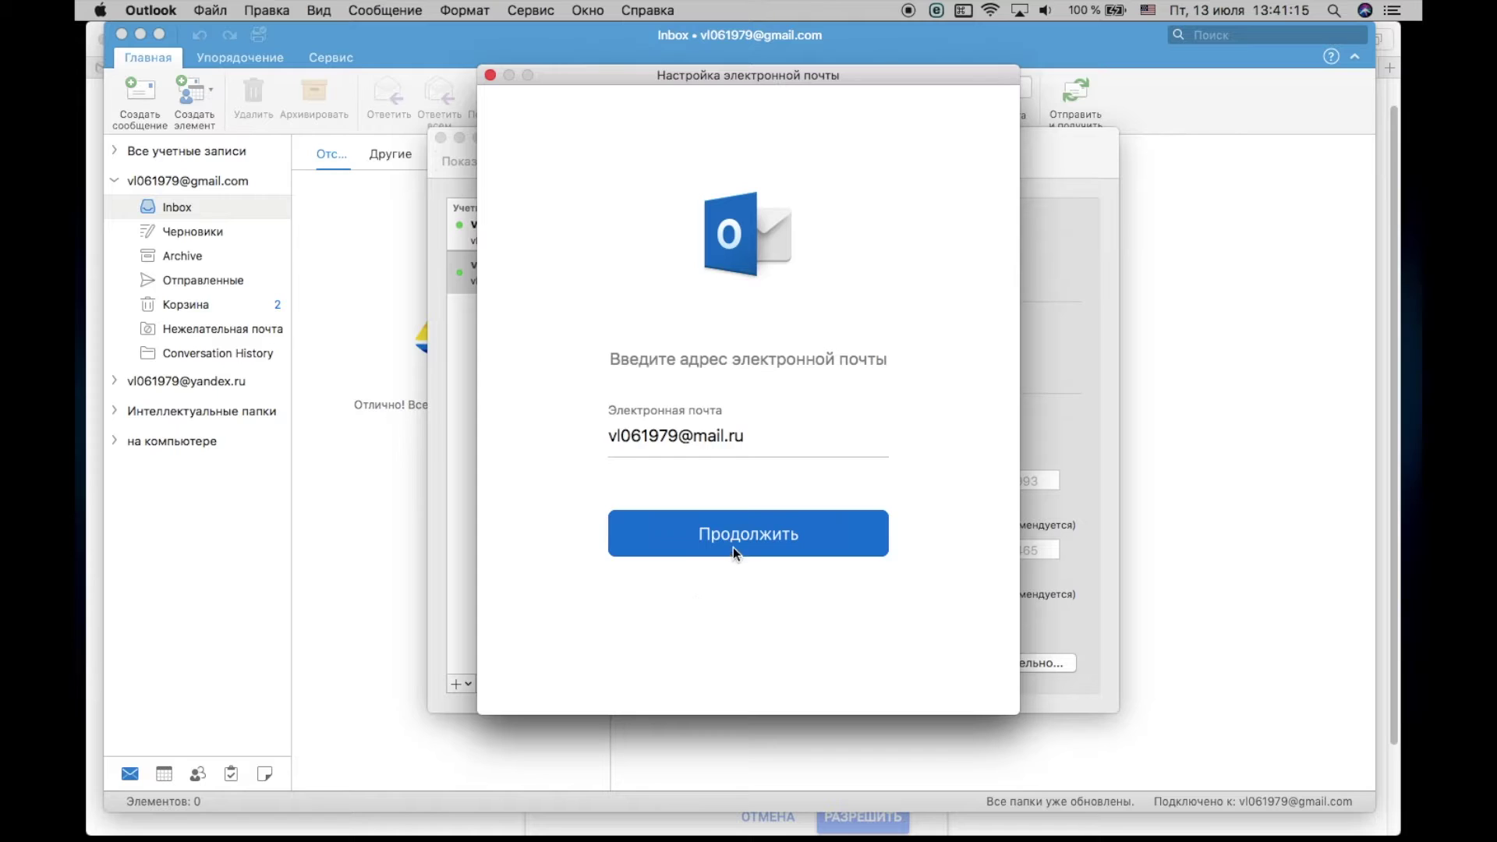
left_click(735, 538)
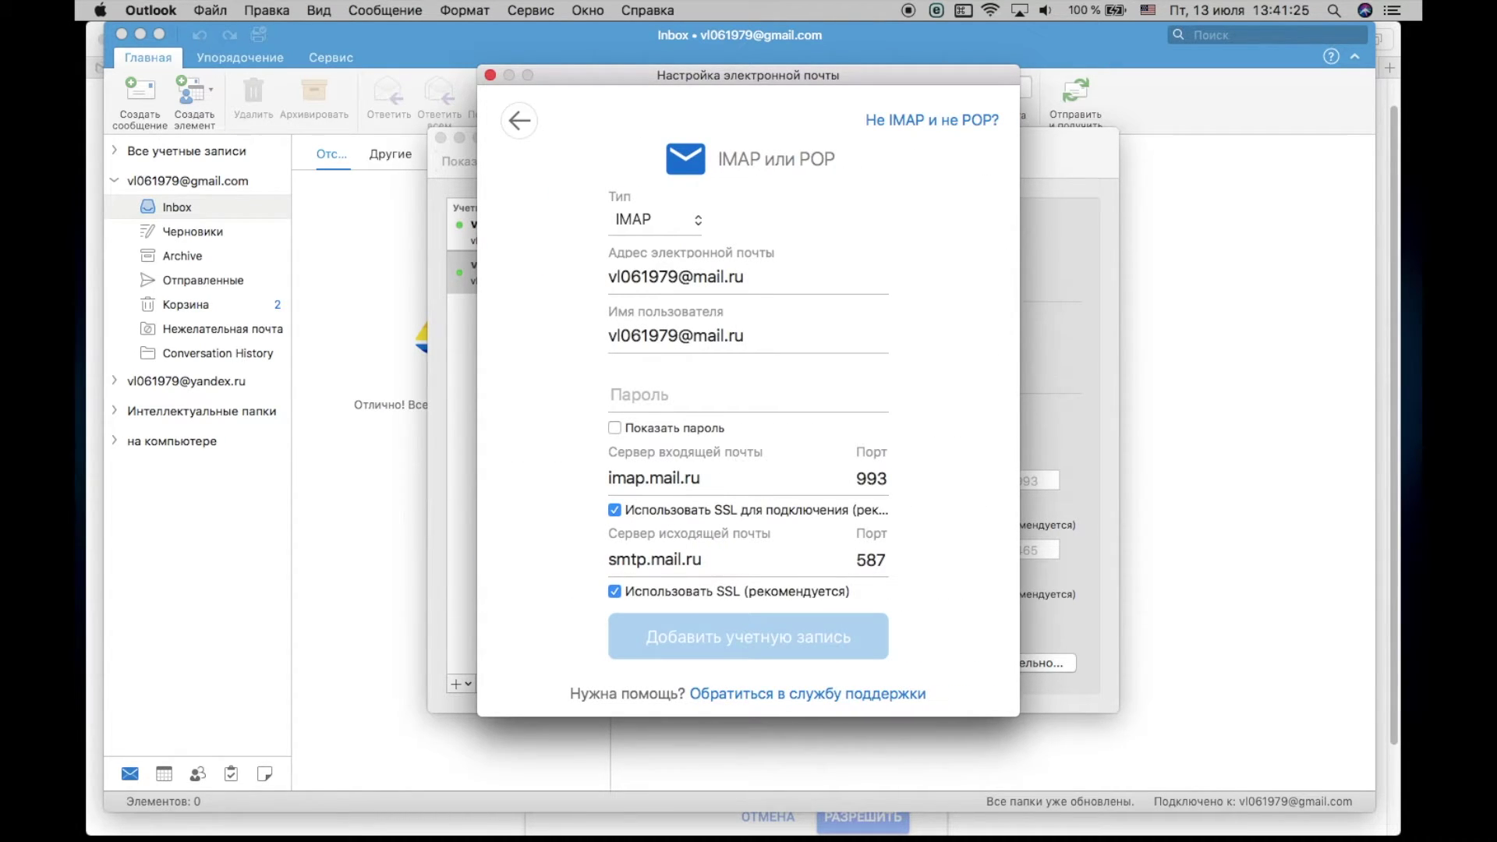
type("••••••••••")
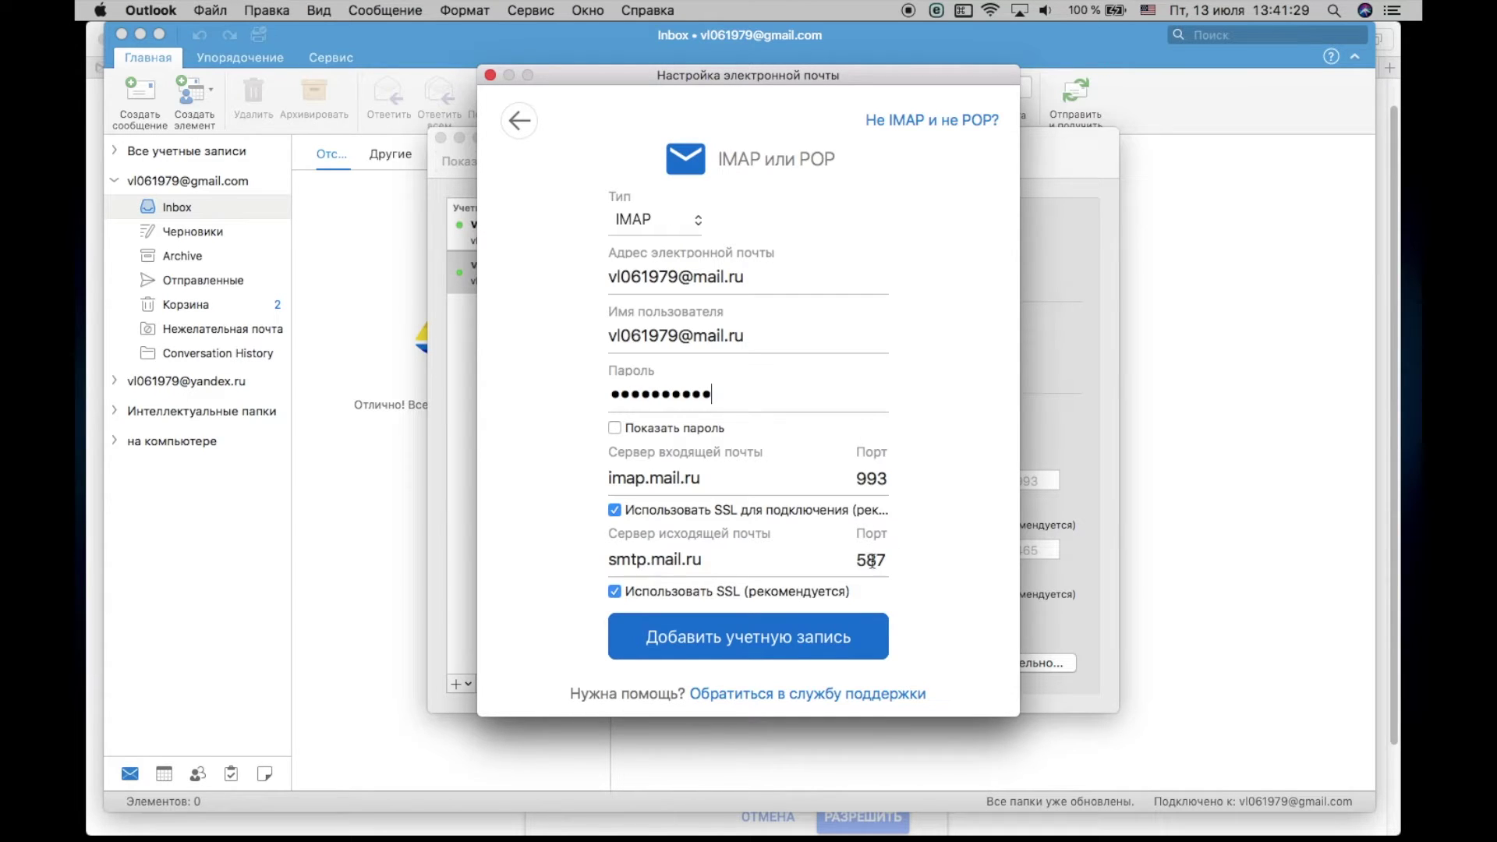
Step: Change the outgoing SMTP port from 587 to 465 and add the Mail.ru account
double_click(871, 562)
type("465")
left_click(742, 638)
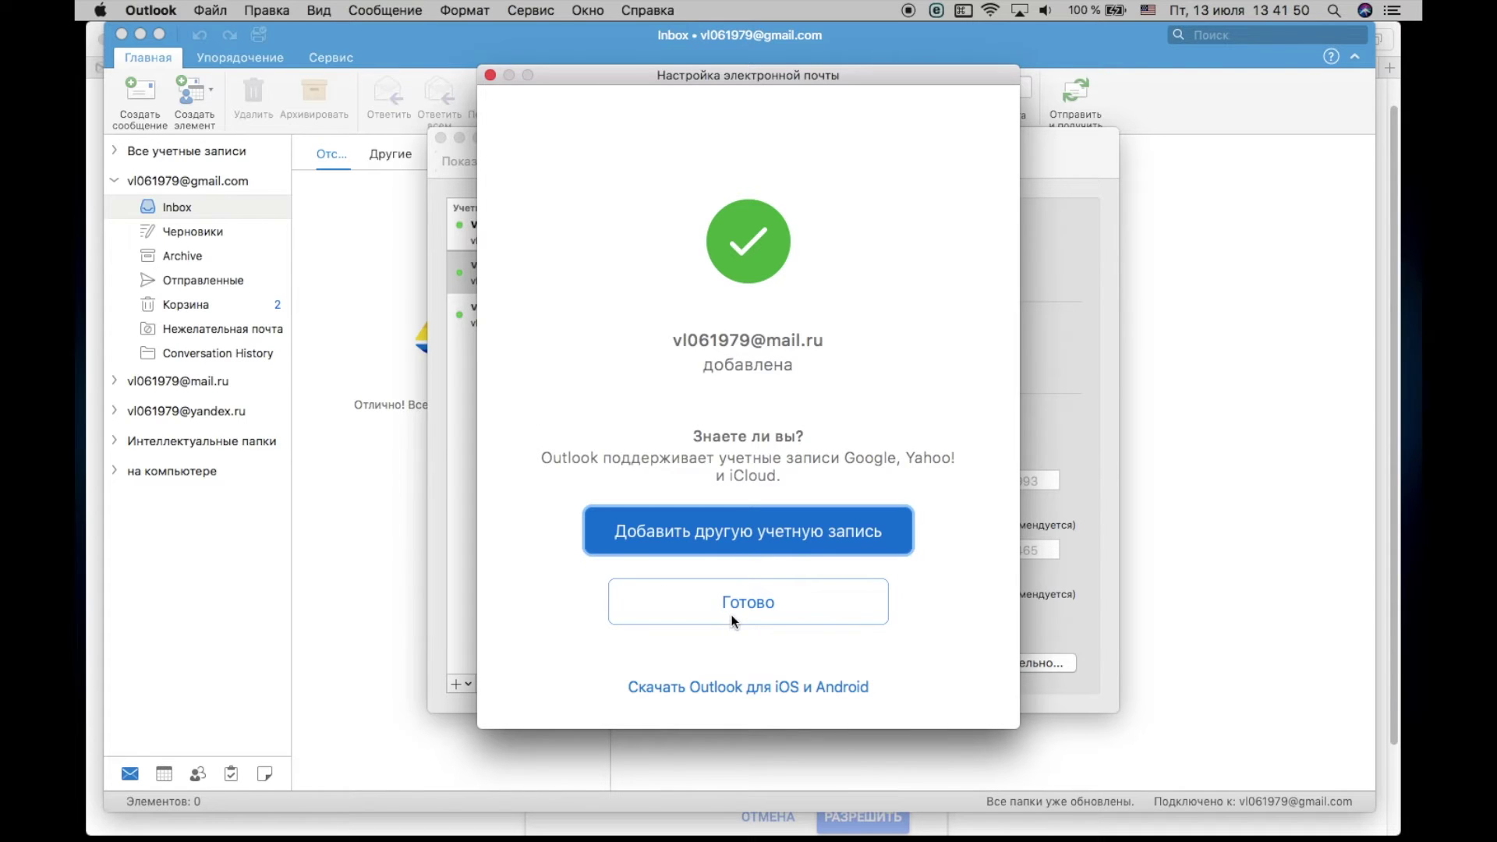
left_click(768, 605)
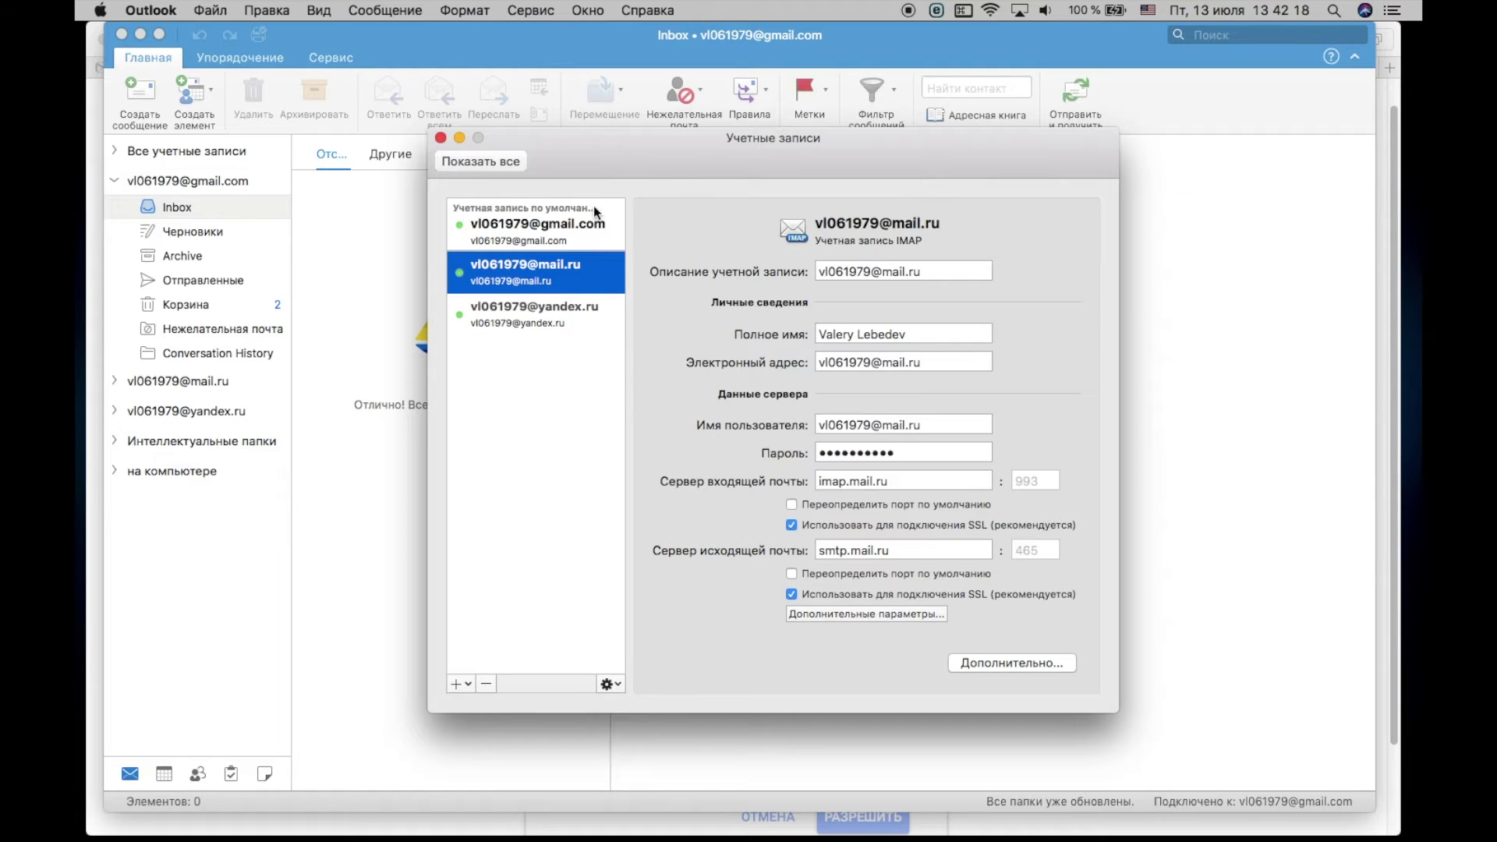
Step: Select the yandex.ru account and set it as default (По умолчанию) from the gear menu
left_click(535, 325)
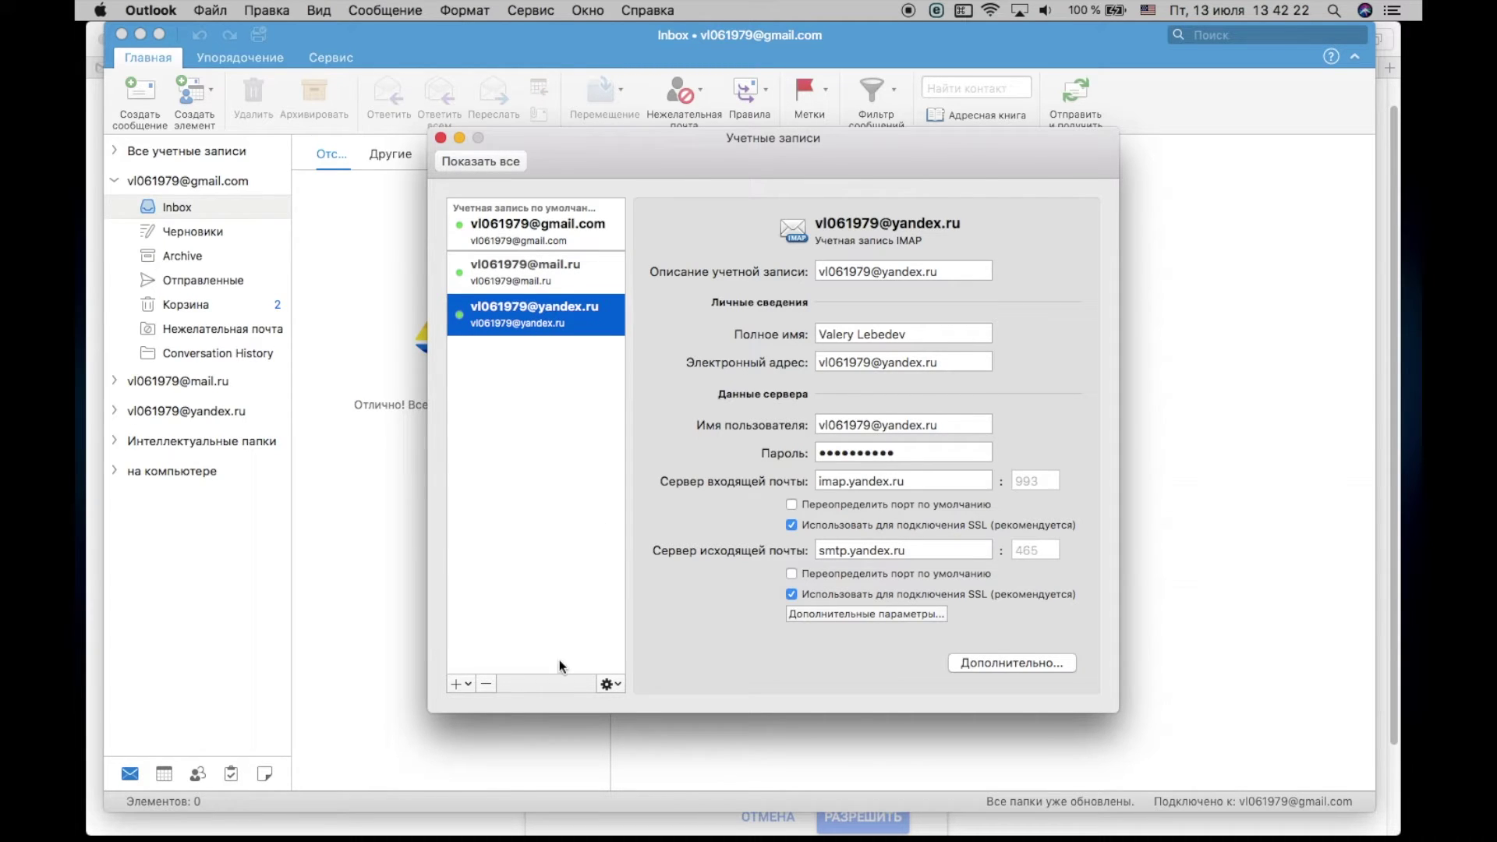
left_click(616, 684)
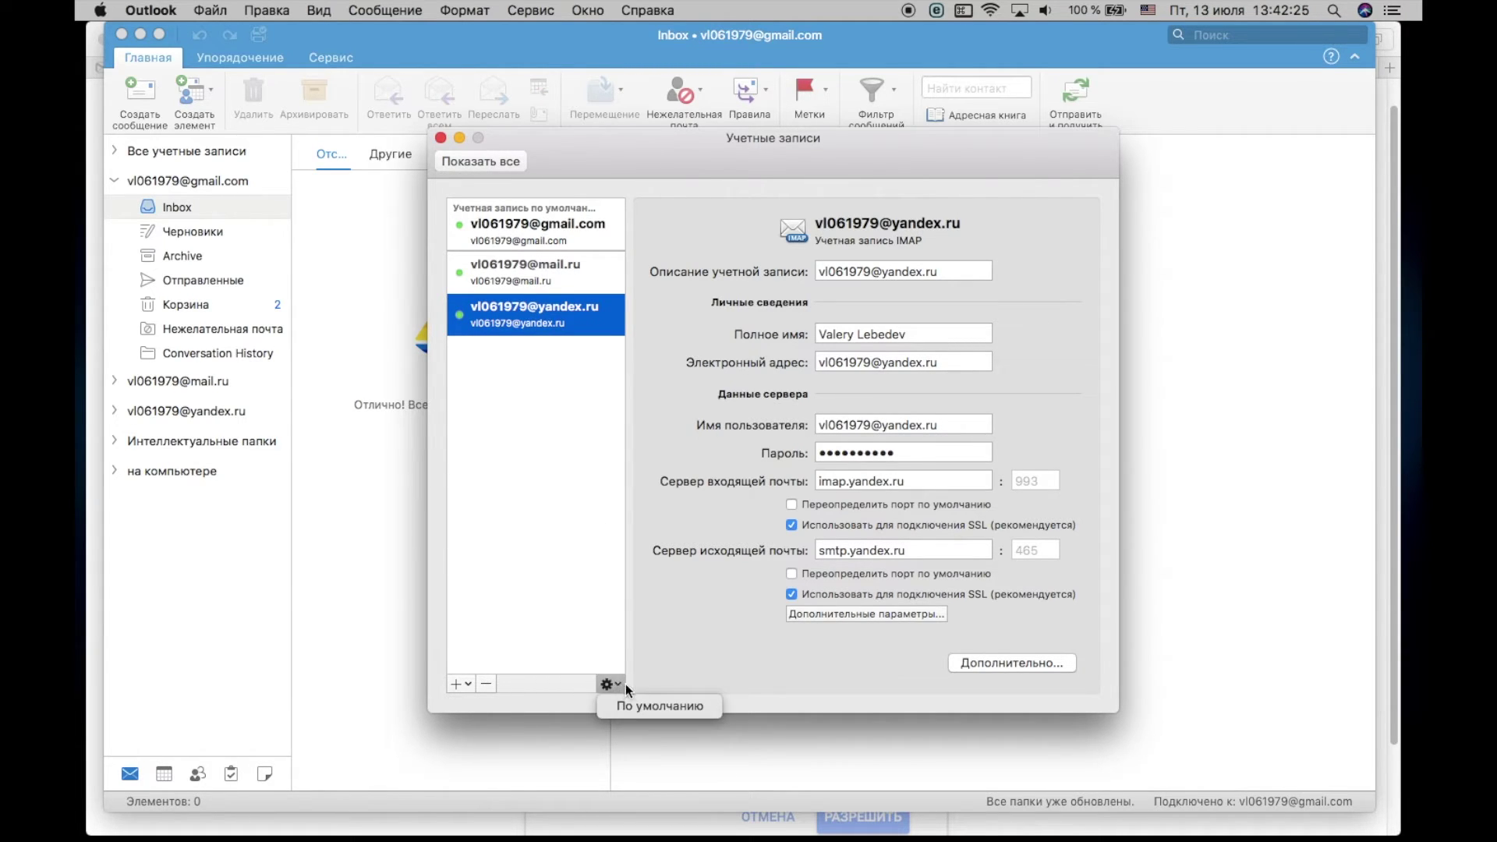
left_click(661, 708)
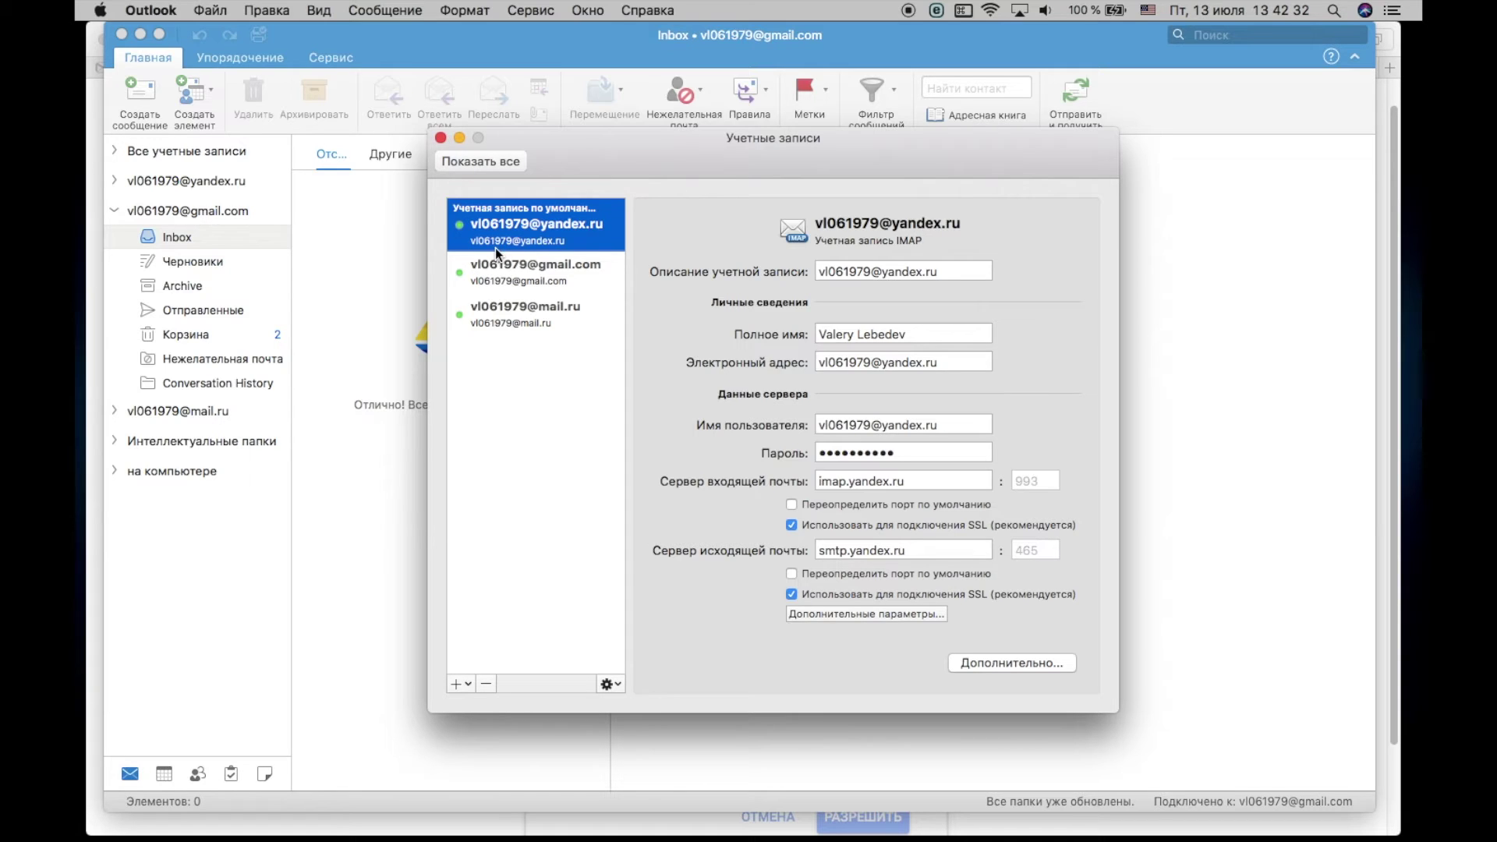
Step: Delete the mail.ru account with Удалить, then select the gmail.com account for removal
left_click(528, 313)
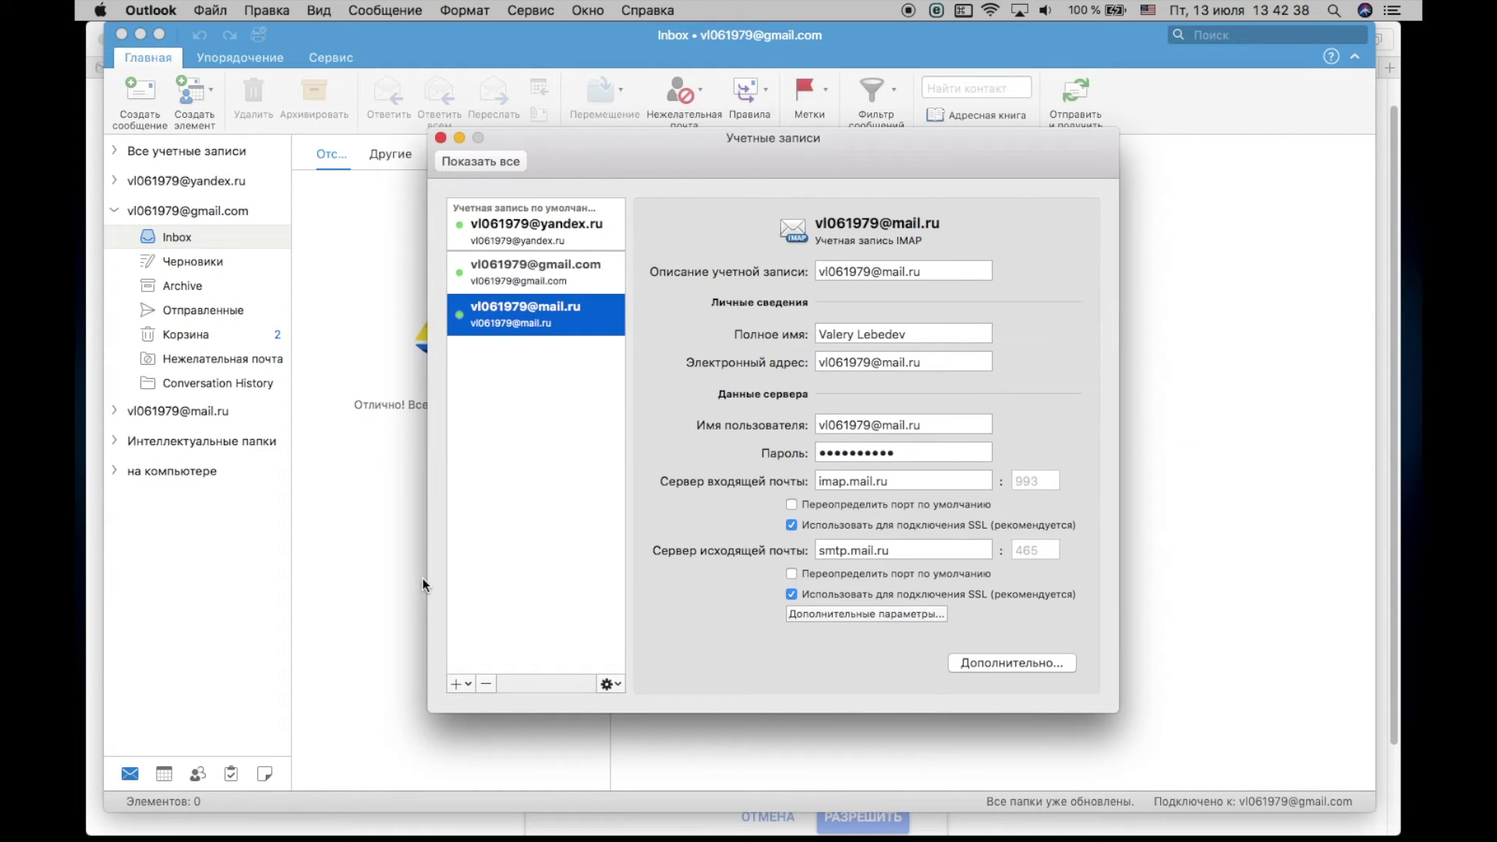
left_click(487, 685)
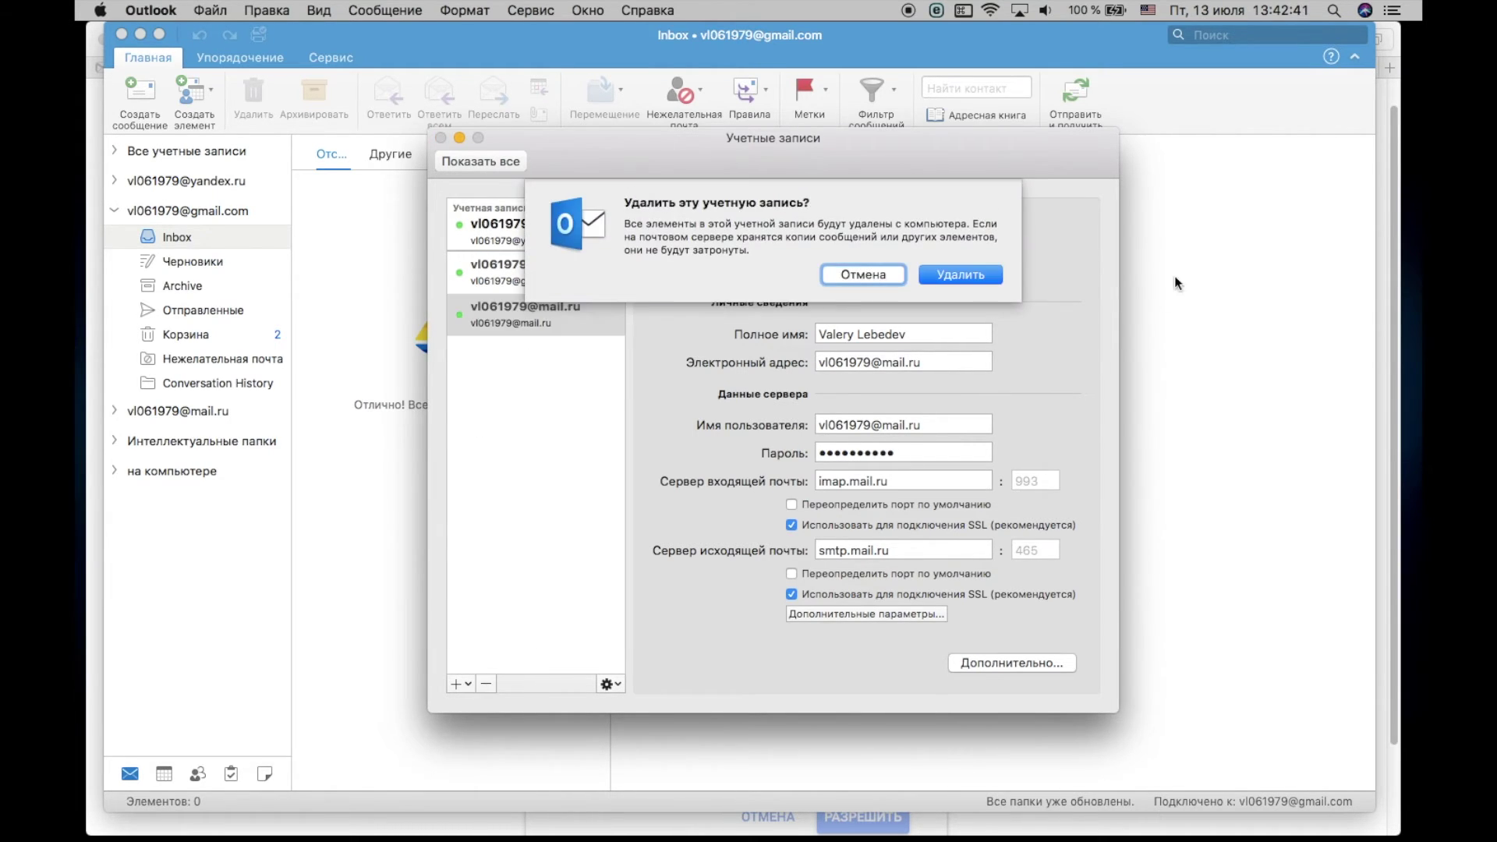
left_click(968, 274)
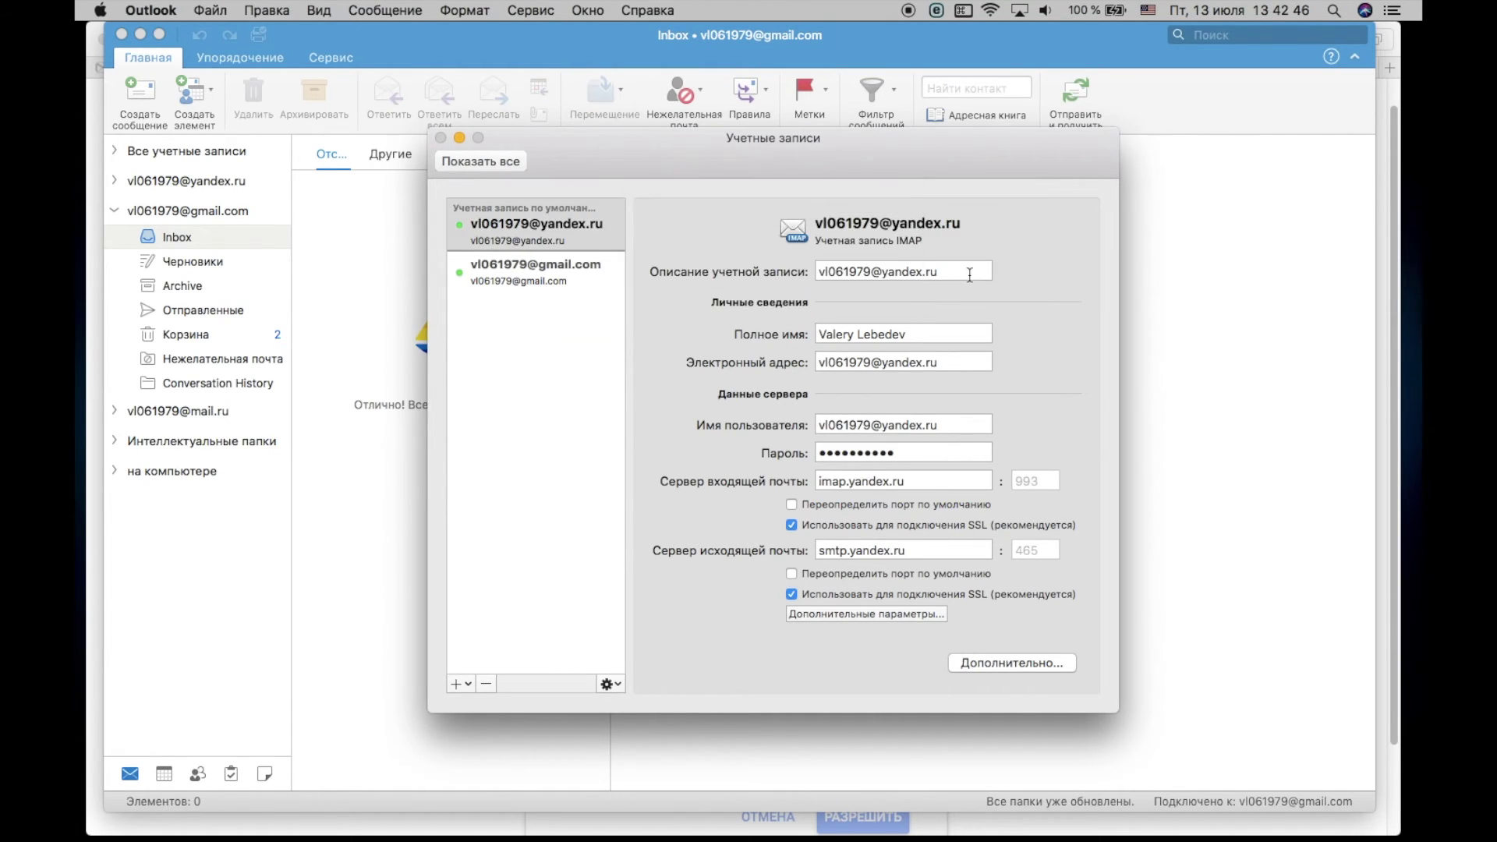
left_click(568, 275)
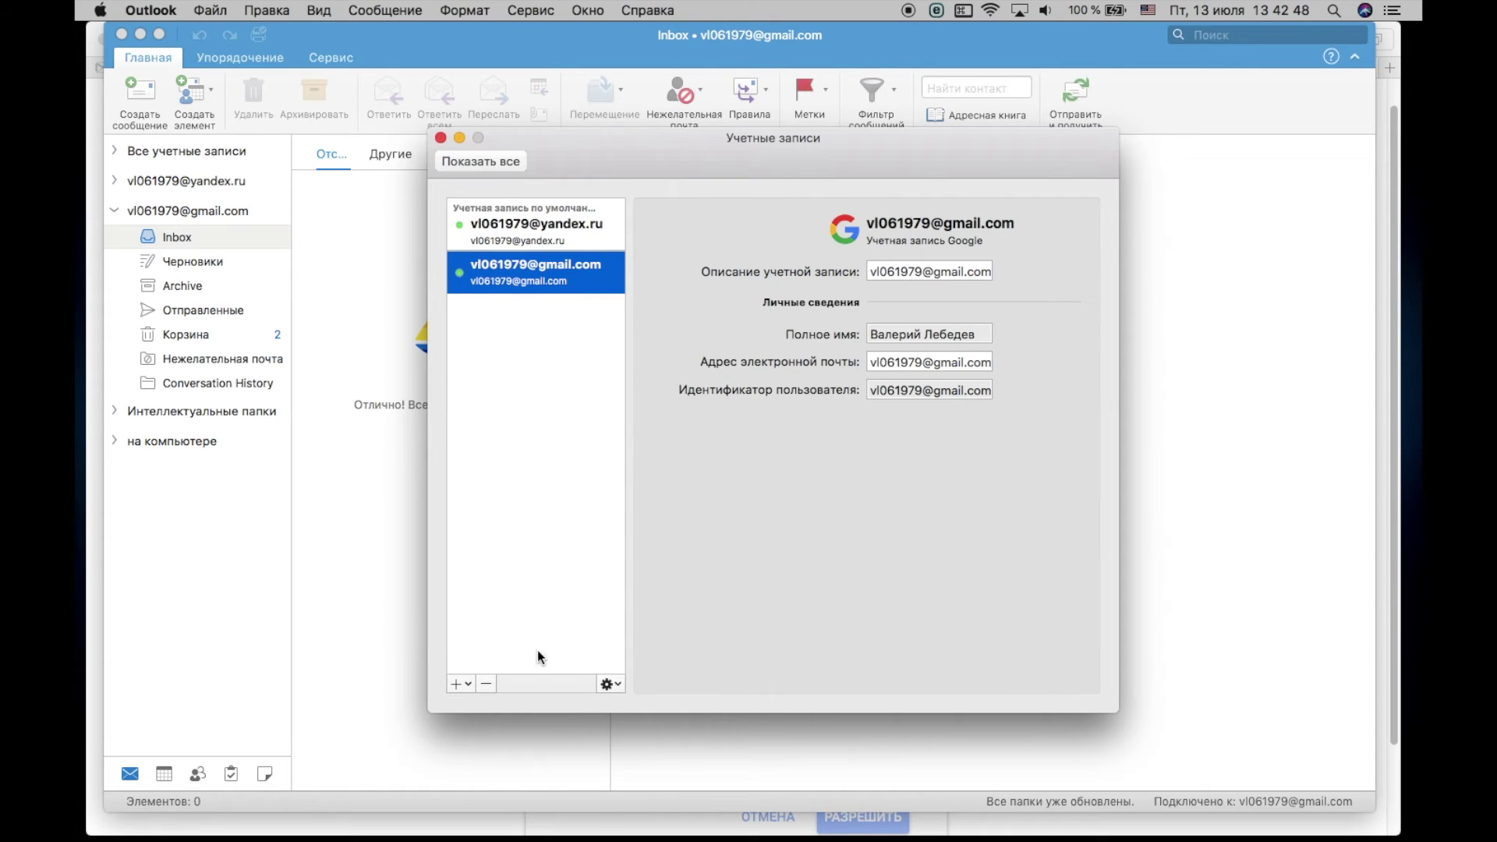
left_click(487, 684)
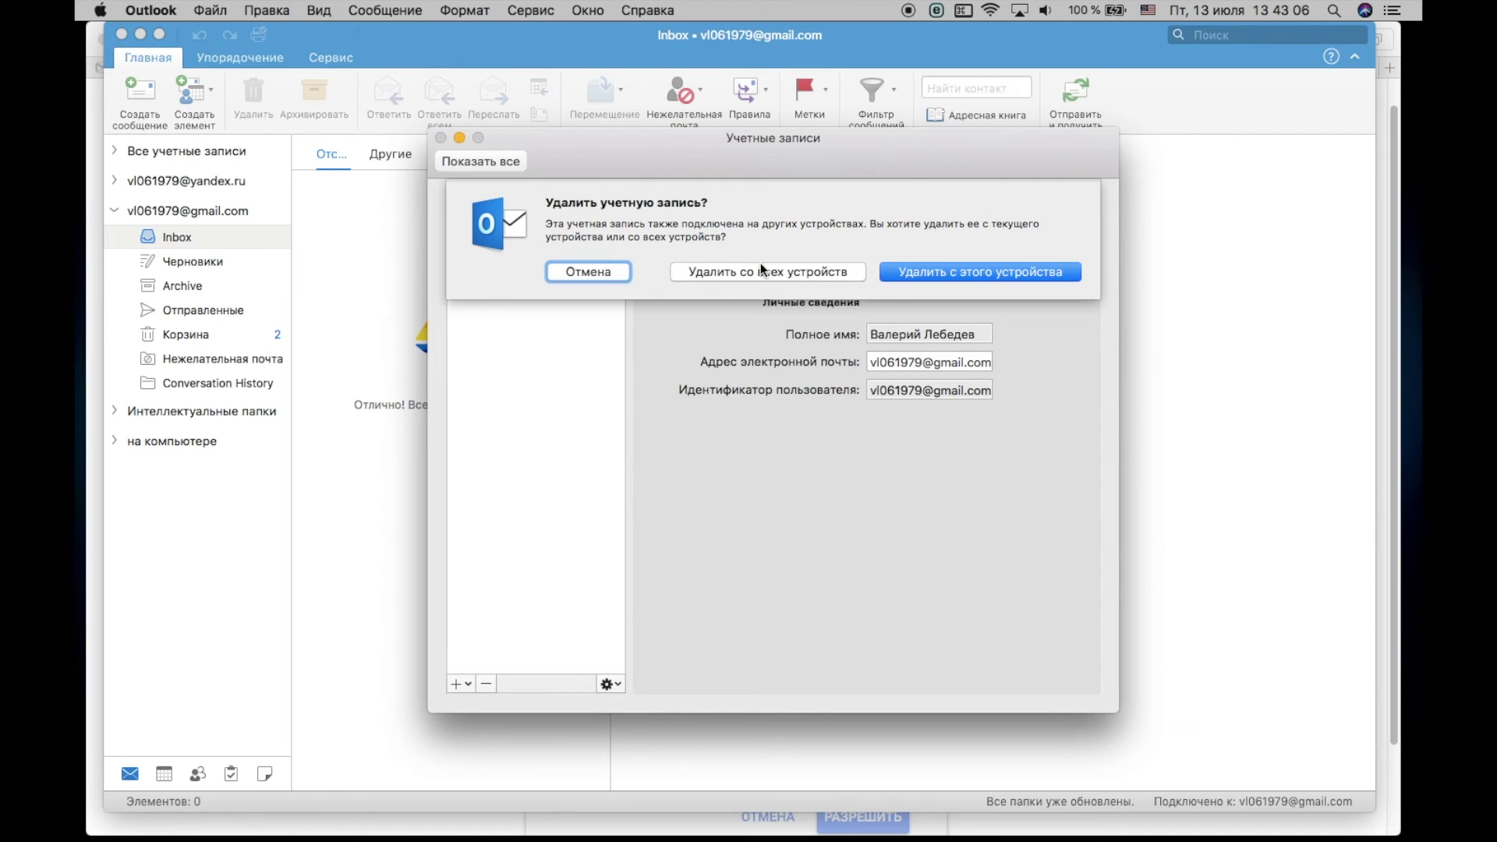
Step: Remove Gmail from all devices (Удалить со всех устройств) and delete the yandex.ru account
left_click(818, 274)
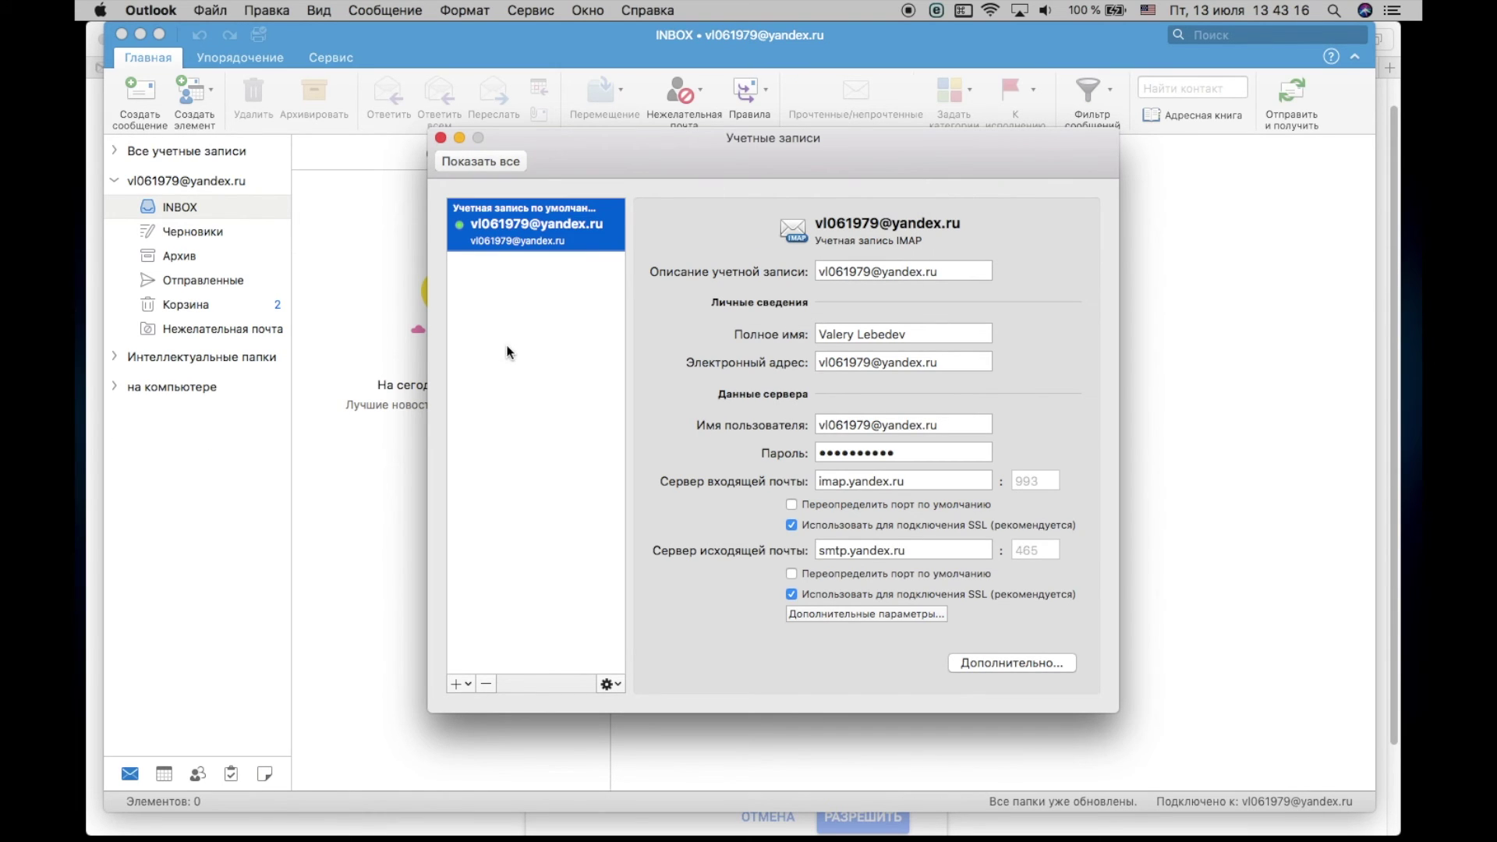
left_click(488, 683)
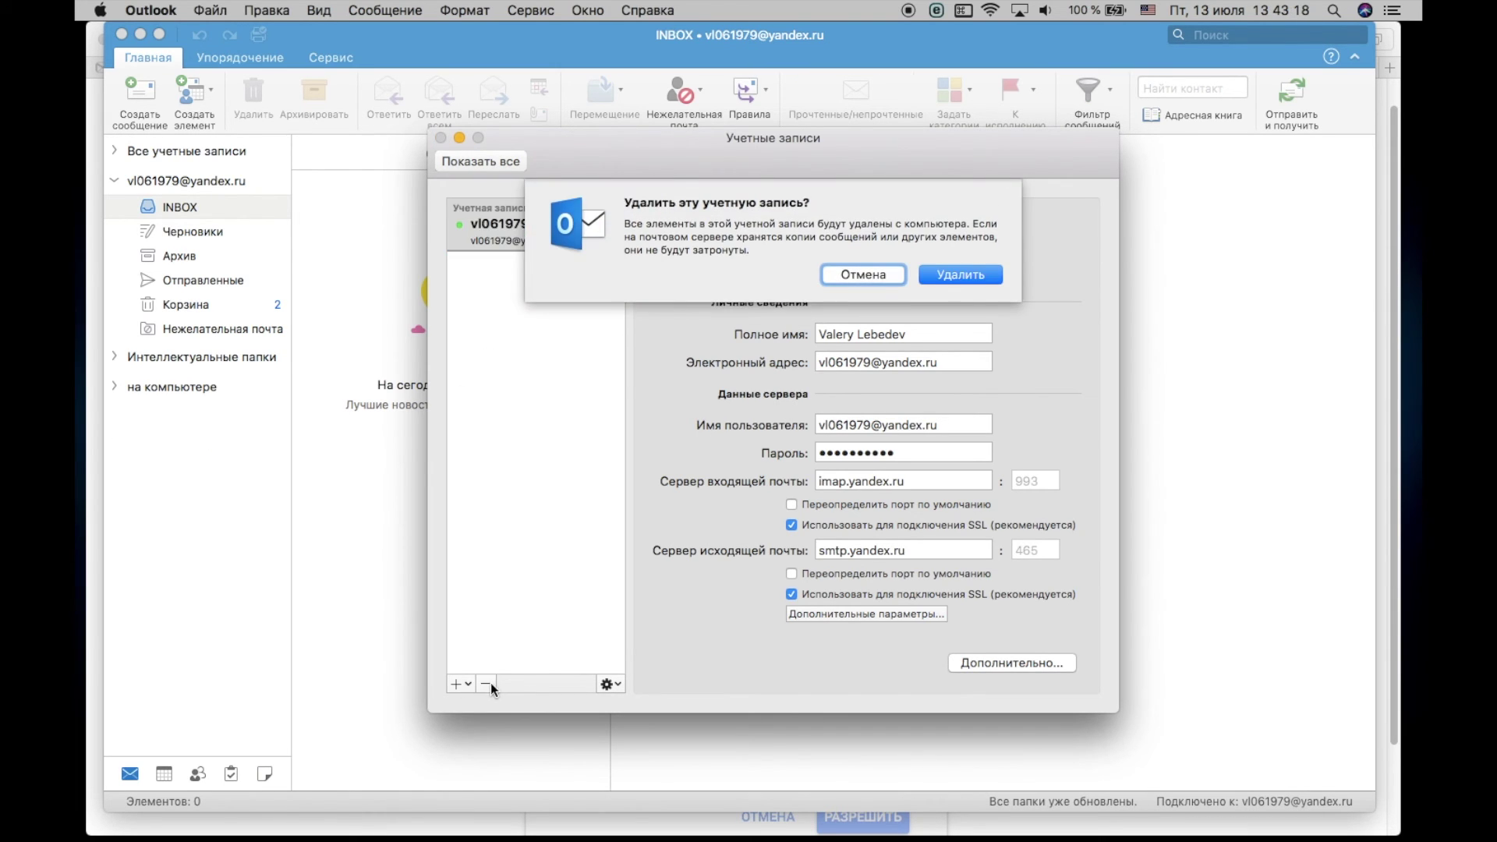
left_click(975, 278)
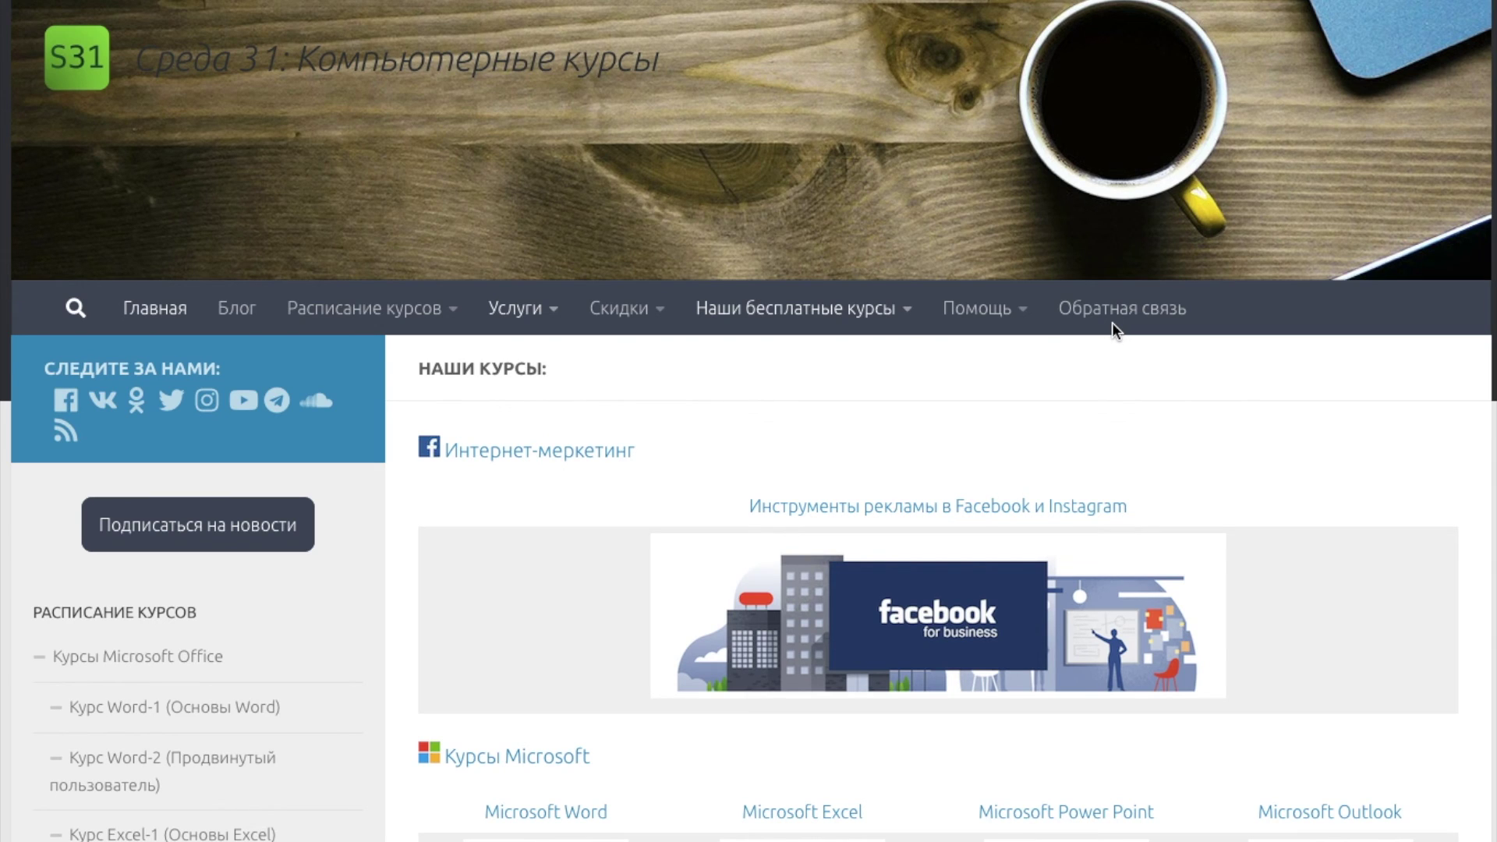
Step: Scroll the S31 course list past the Microsoft and Google Drive sections to Apple iWork
scroll(1112, 321, "down", 1)
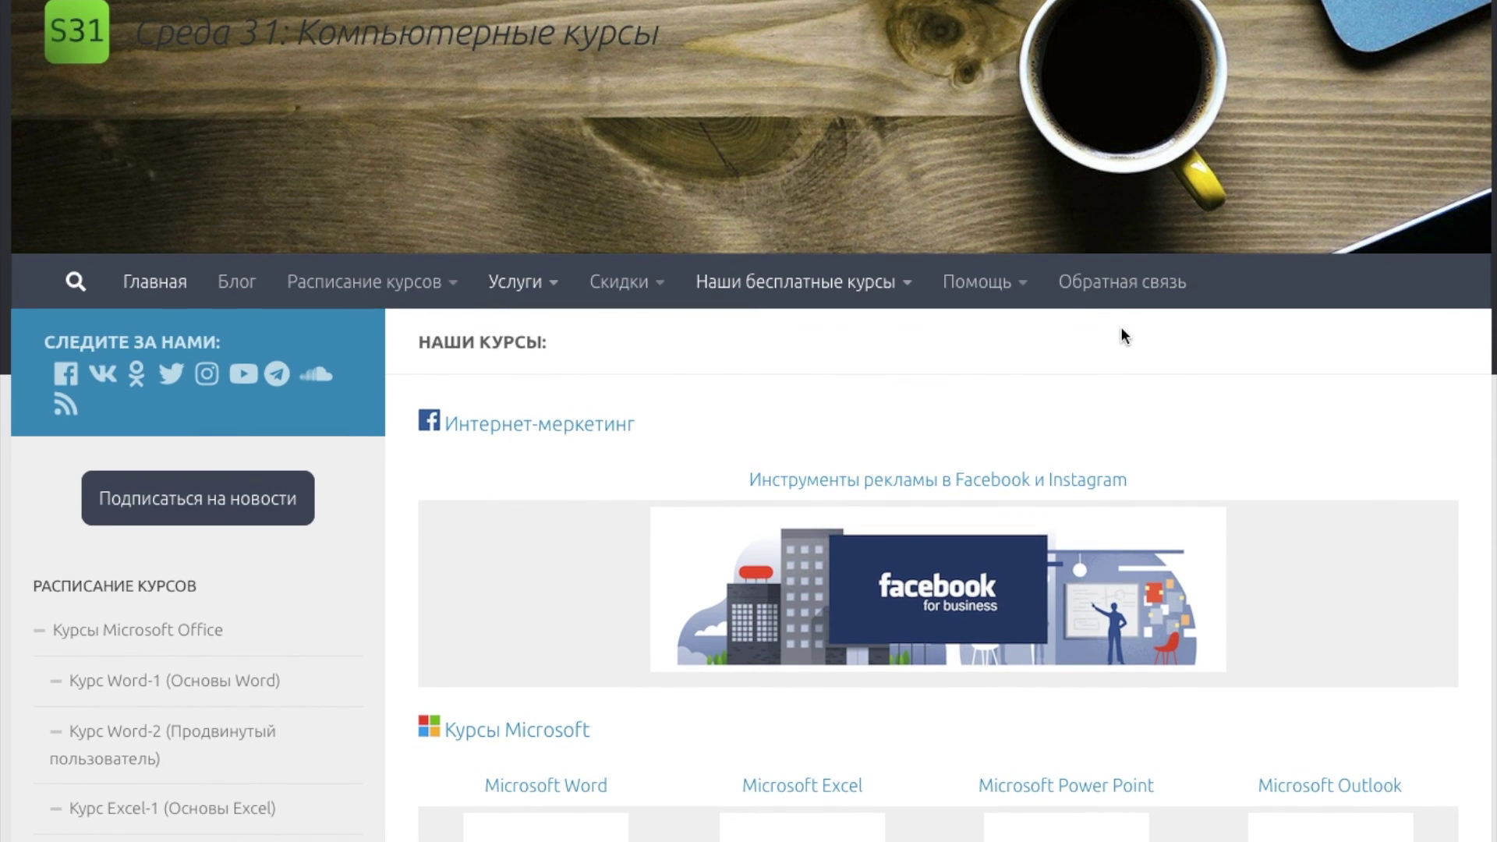
scroll(1123, 335, "down", 3)
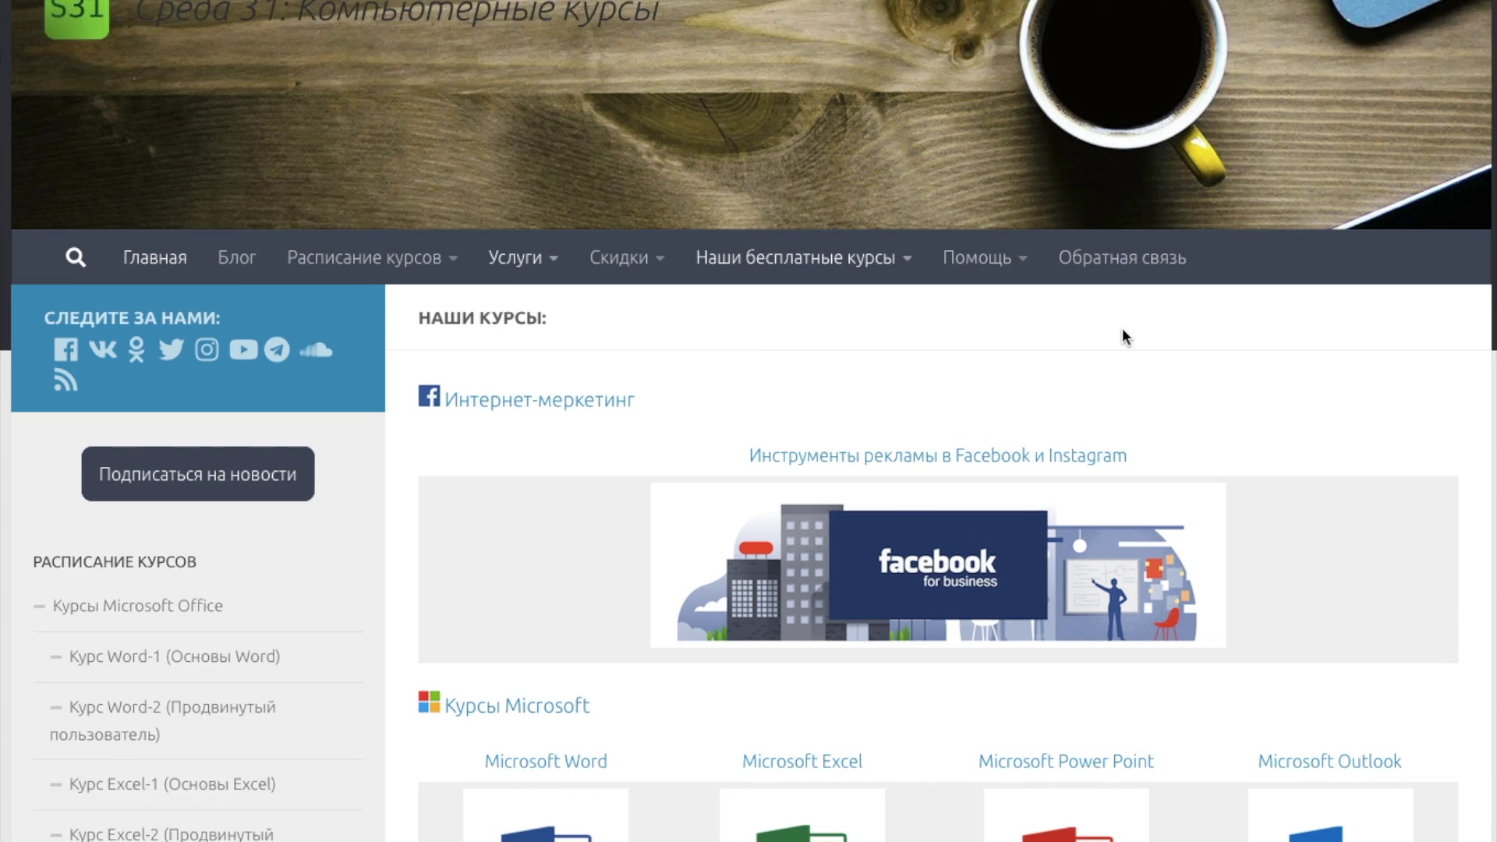
scroll(1122, 329, "down", 5)
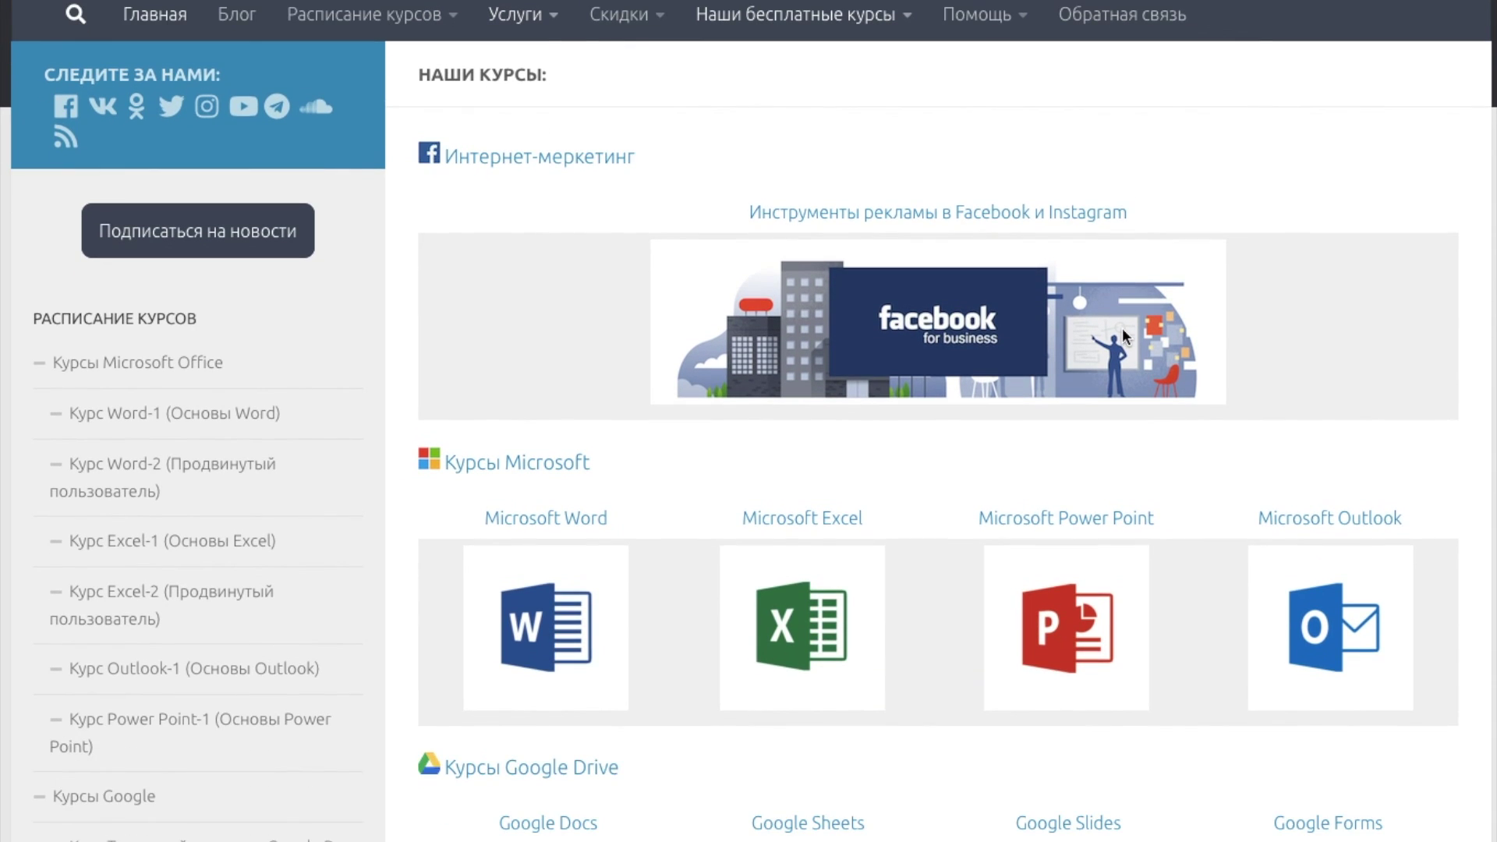
scroll(1123, 335, "down", 10)
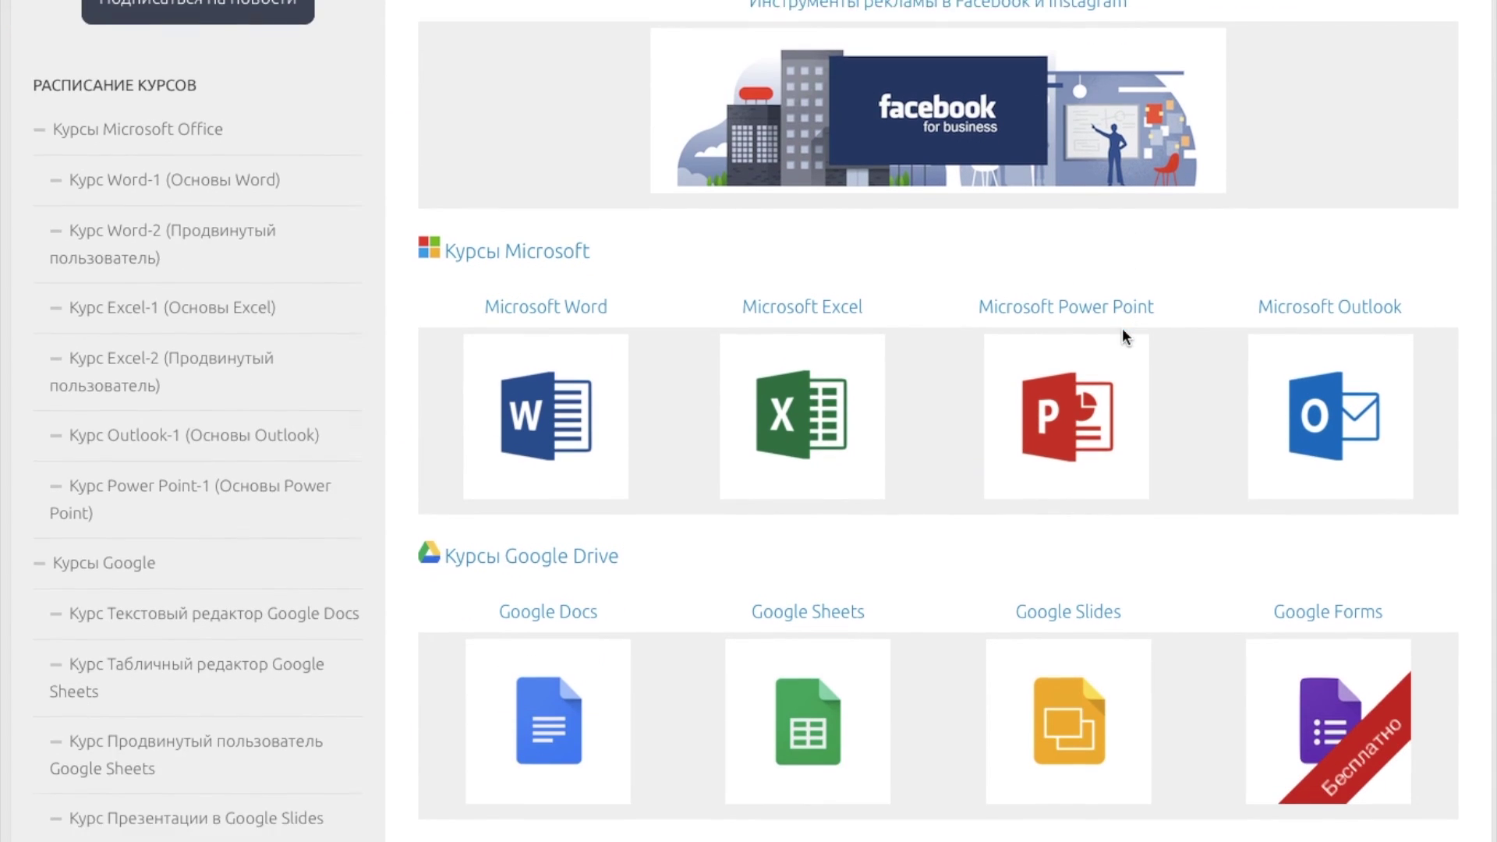
scroll(1123, 335, "down", 5)
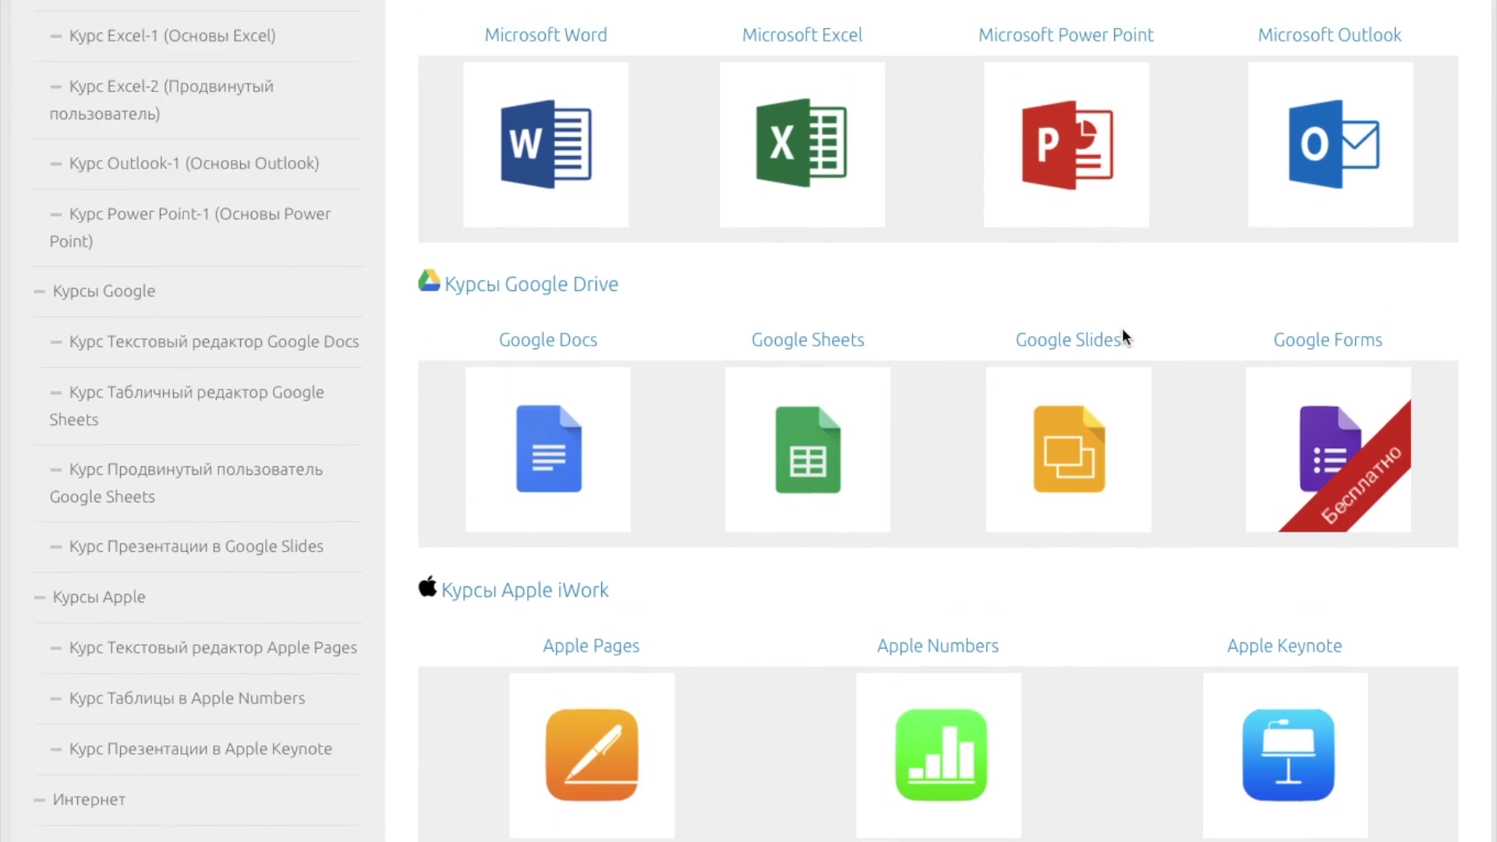
scroll(1123, 335, "down", 3)
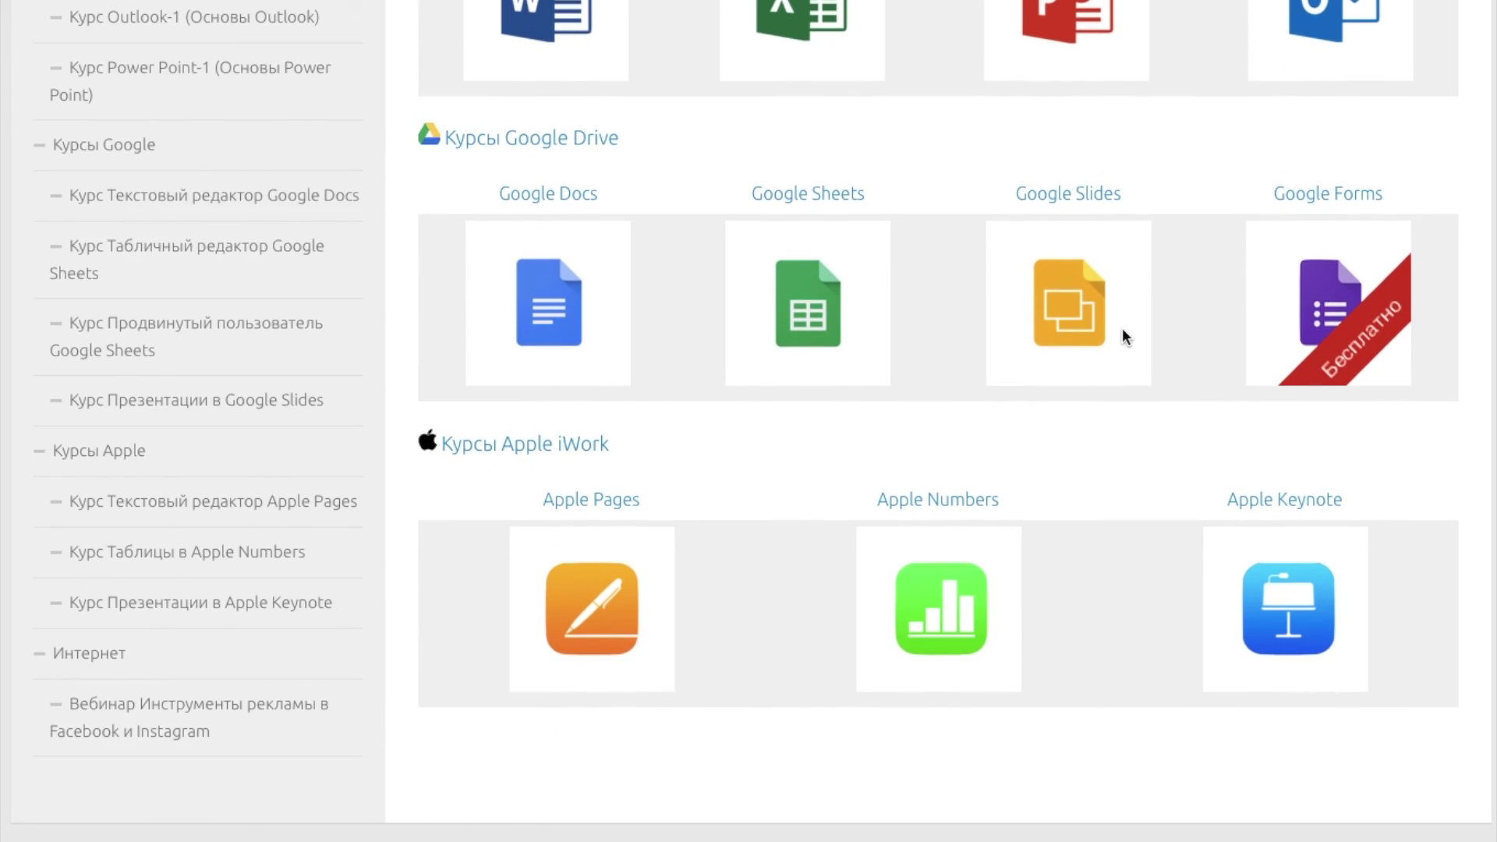